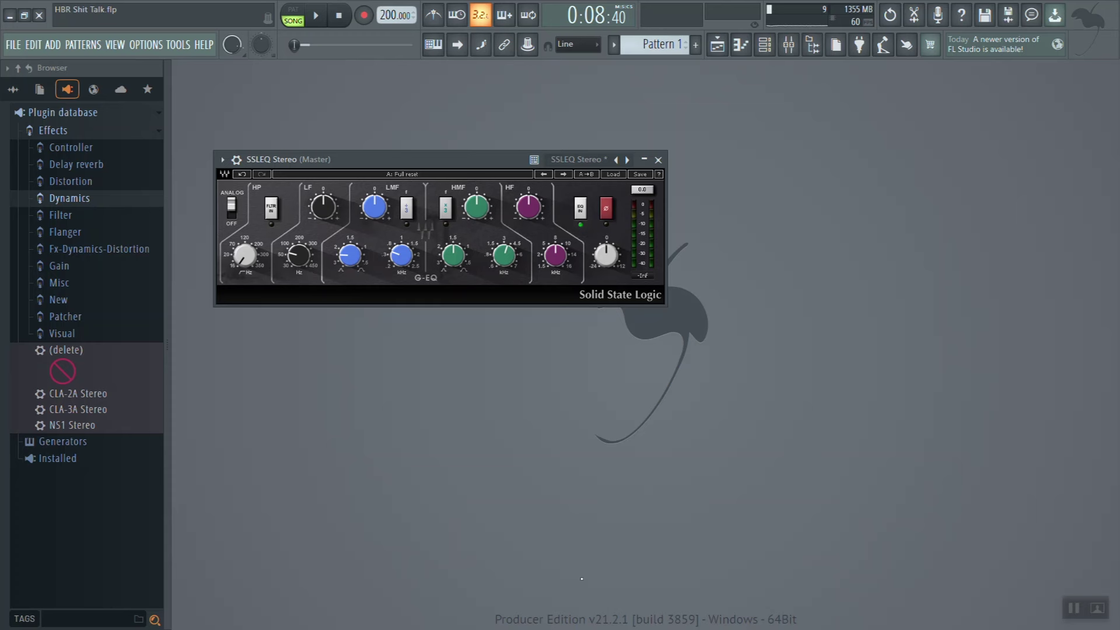
Open the mixer, inspect Inserts 8 and 9, and play the song to audition the current mix.
left_click(789, 45)
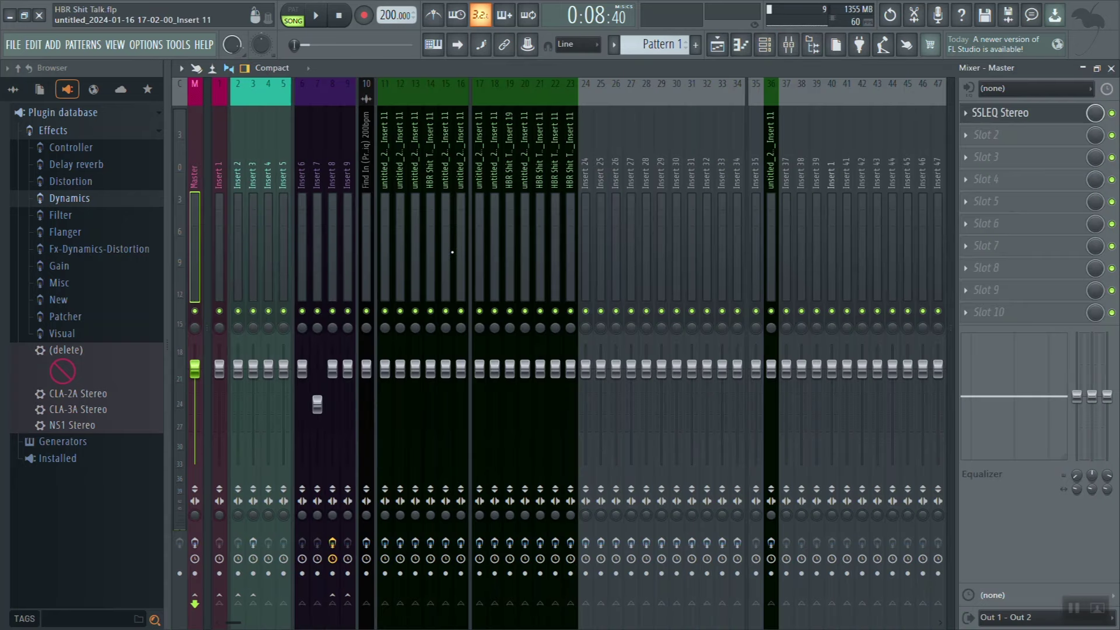
left_click(332, 166)
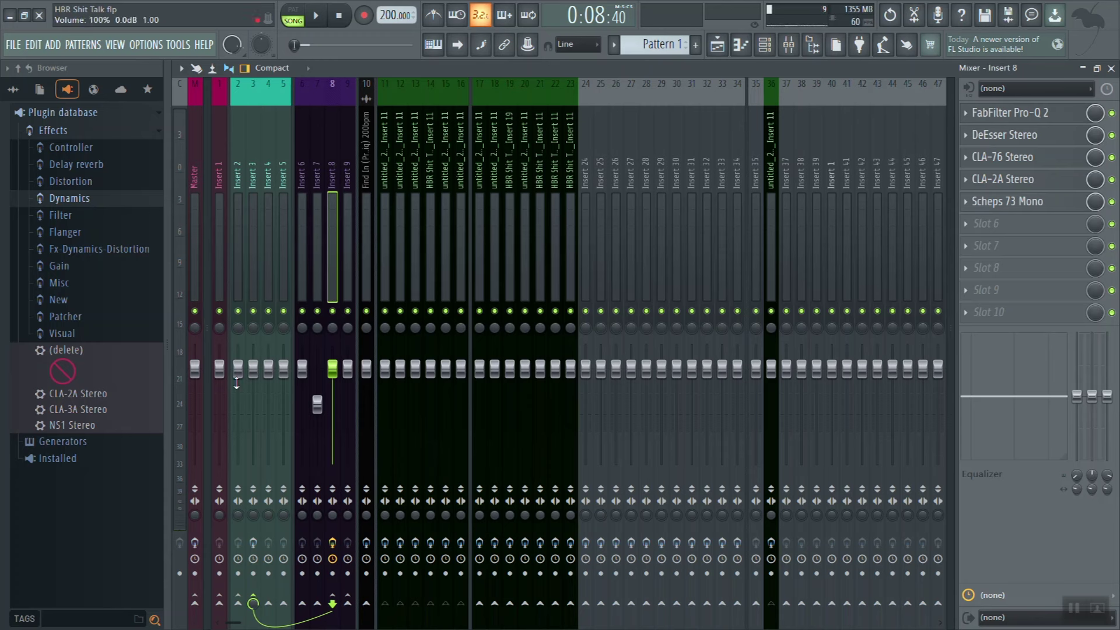
left_click(349, 238)
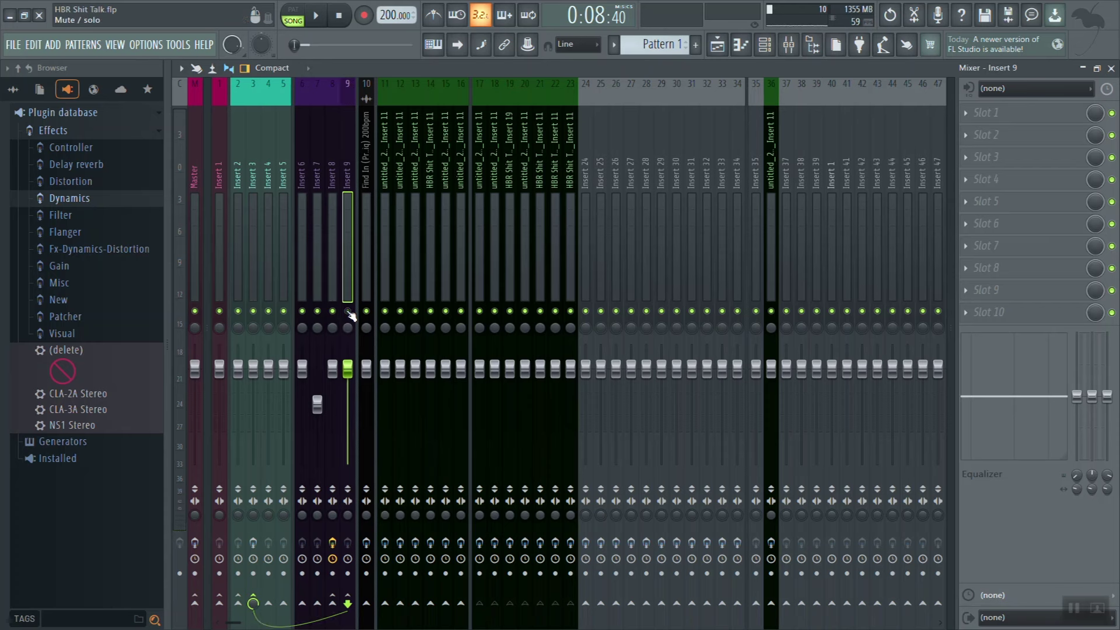
key("space")
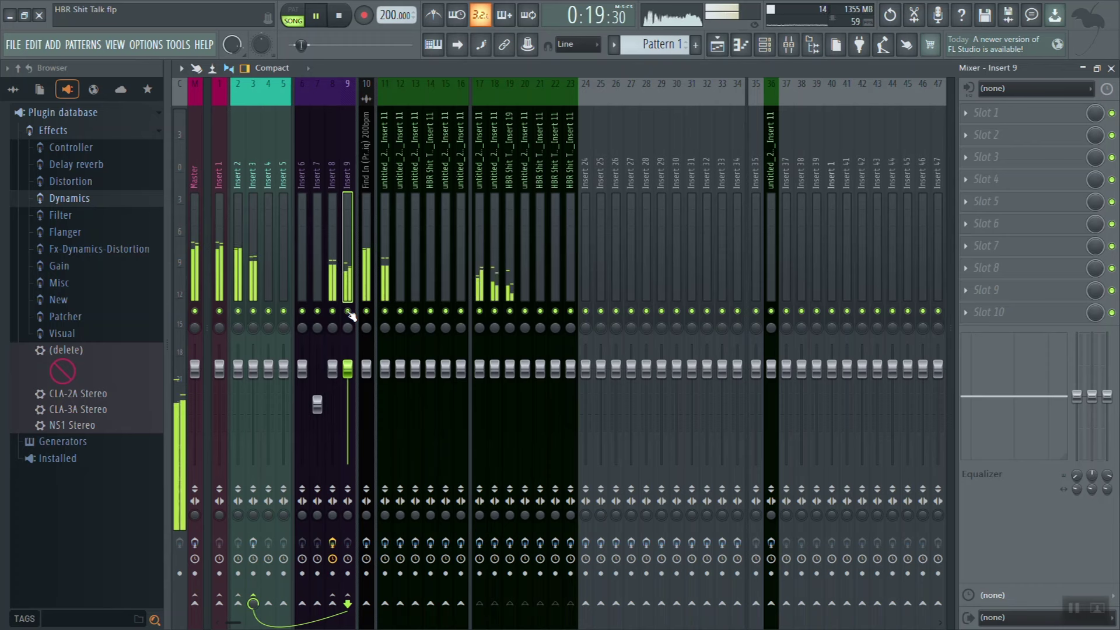
key("space")
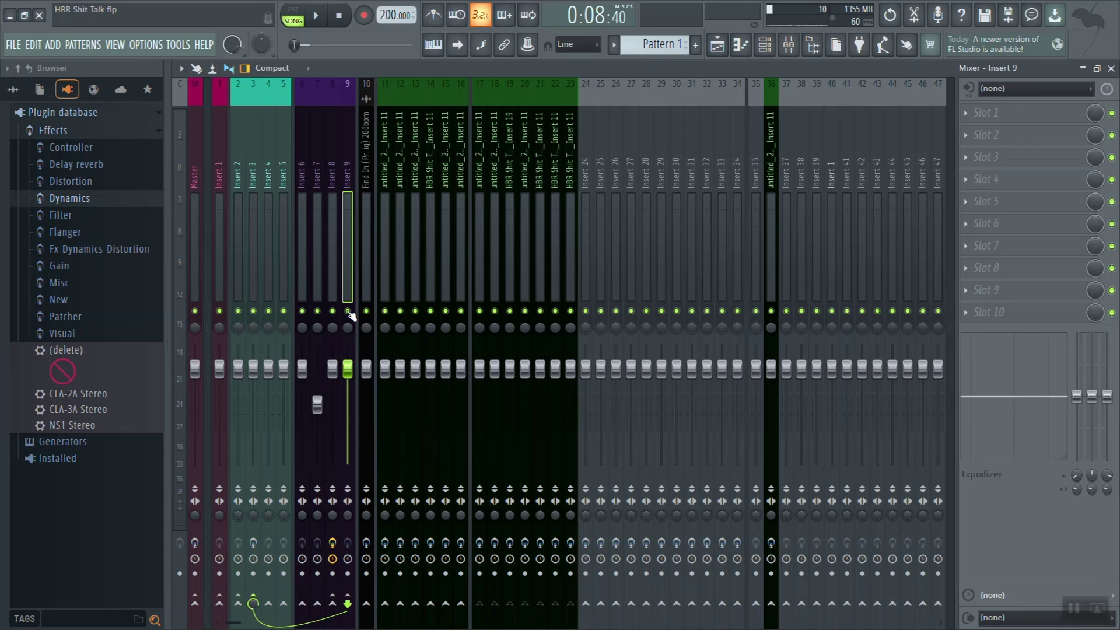
Load SSLEQ Stereo into the first effect slot of Insert 9 and move its window clear of the track strips.
left_click(992, 113)
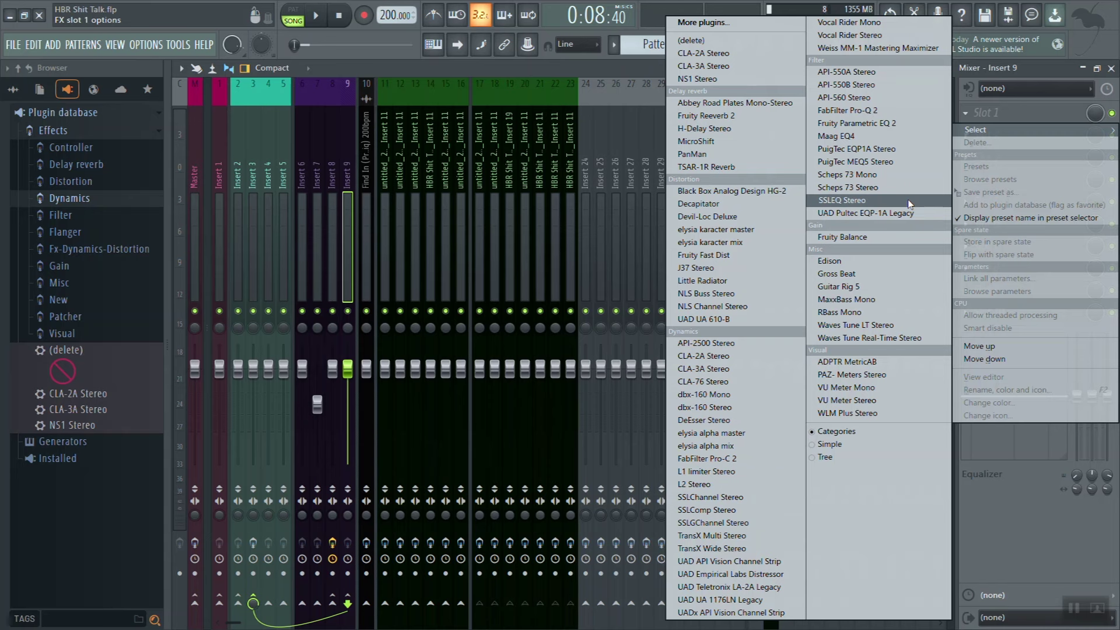
left_click(841, 200)
left_click_drag(482, 198, 808, 195)
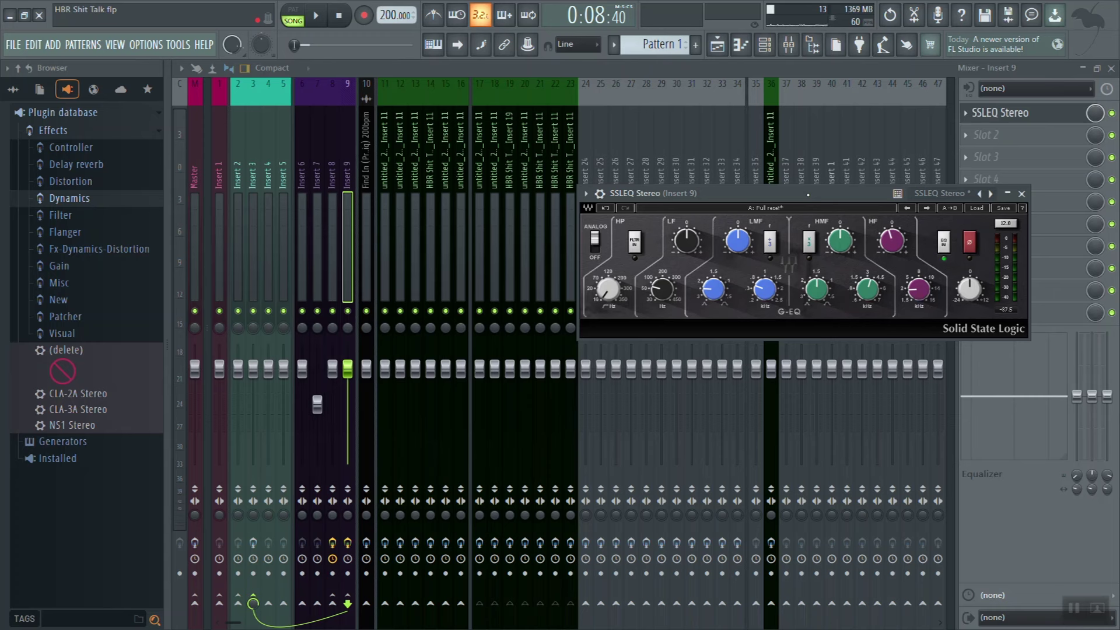
Play the song with the SSLEQ's EQ section switched out and again with it switched in to compare the sound.
left_click(966, 242)
left_click(945, 243)
key("space")
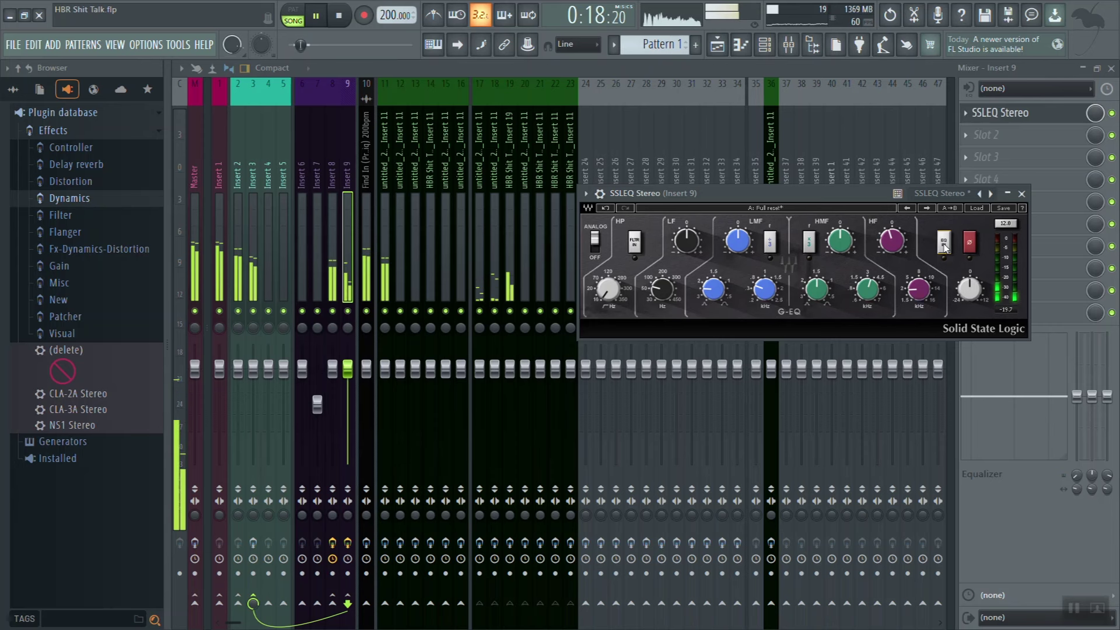
key("space")
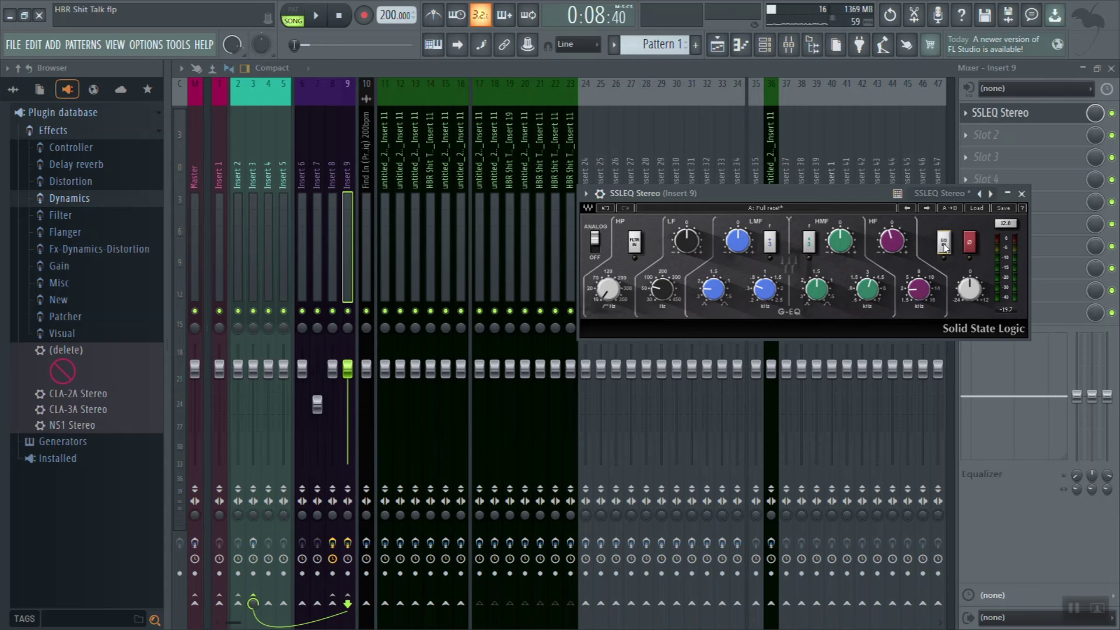
key("space")
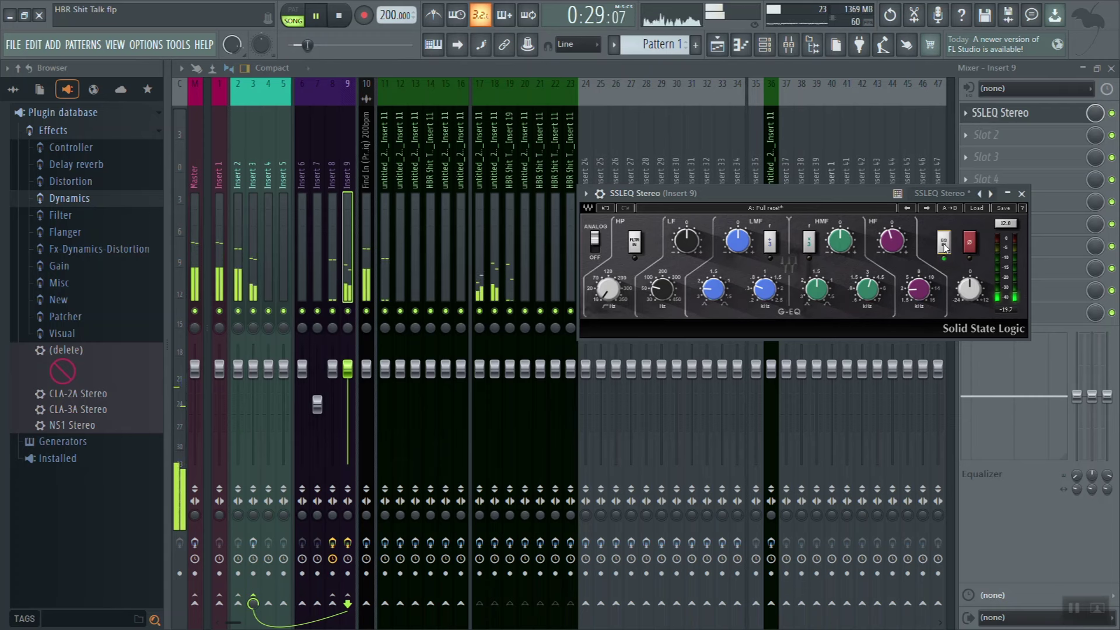
key("space")
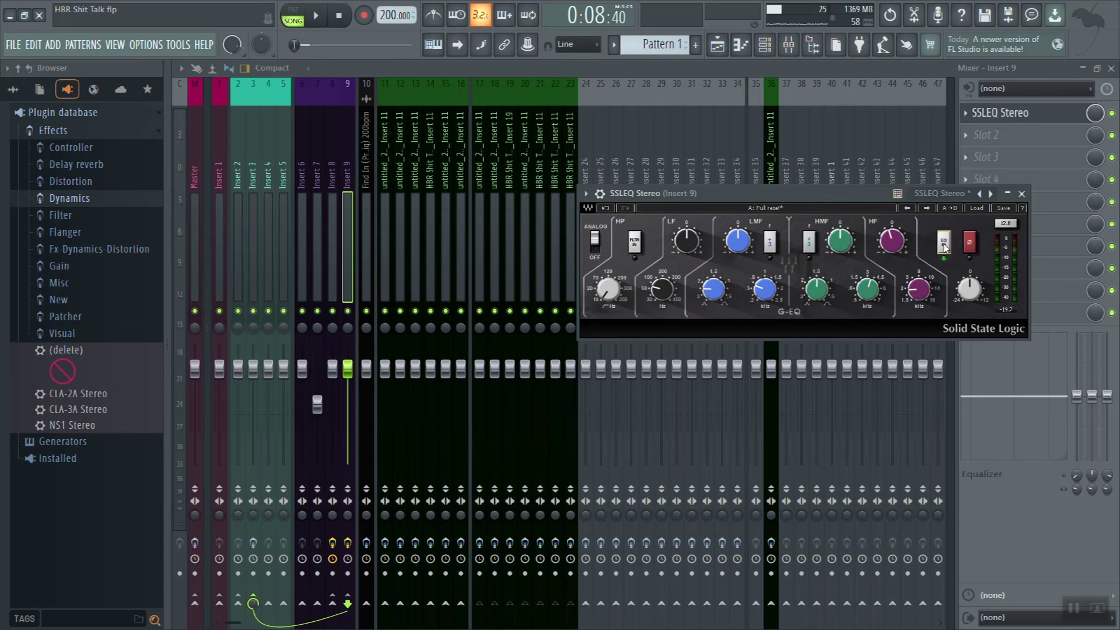
Route Insert 8 and Insert 9 to Insert 7, and audition the song with Insert 7's fader raised level with its neighbours.
left_click(315, 120)
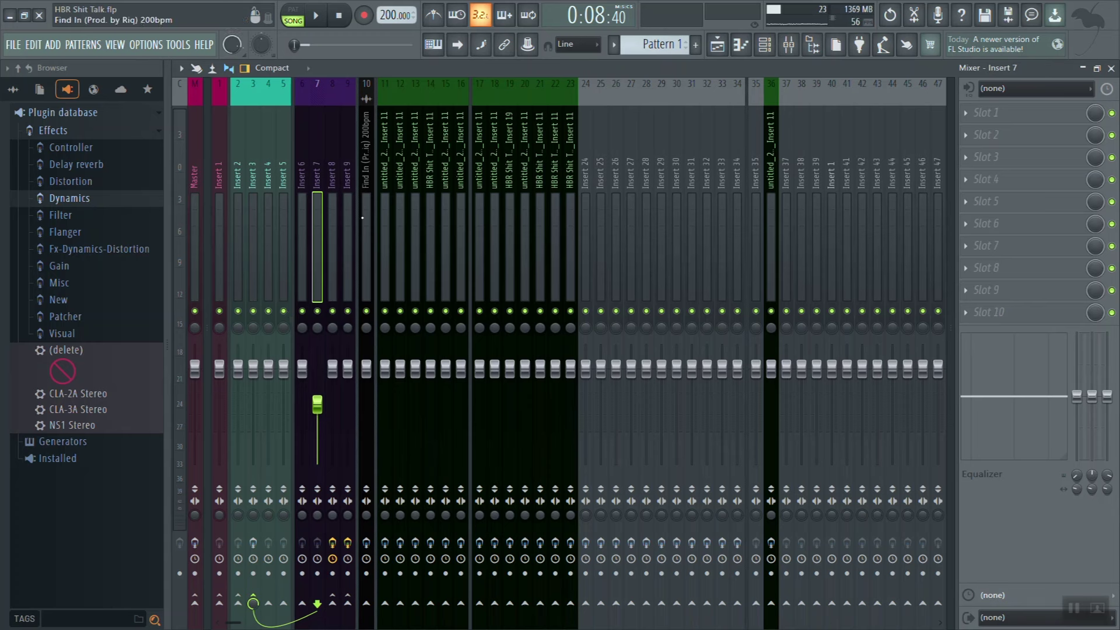
left_click(336, 177)
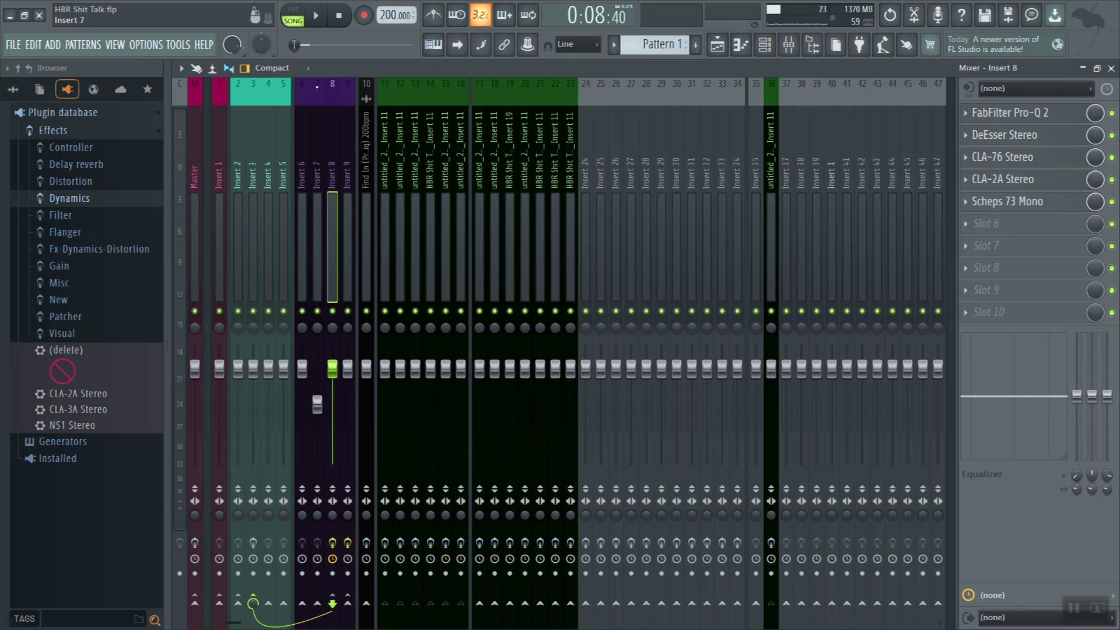
left_click(317, 604)
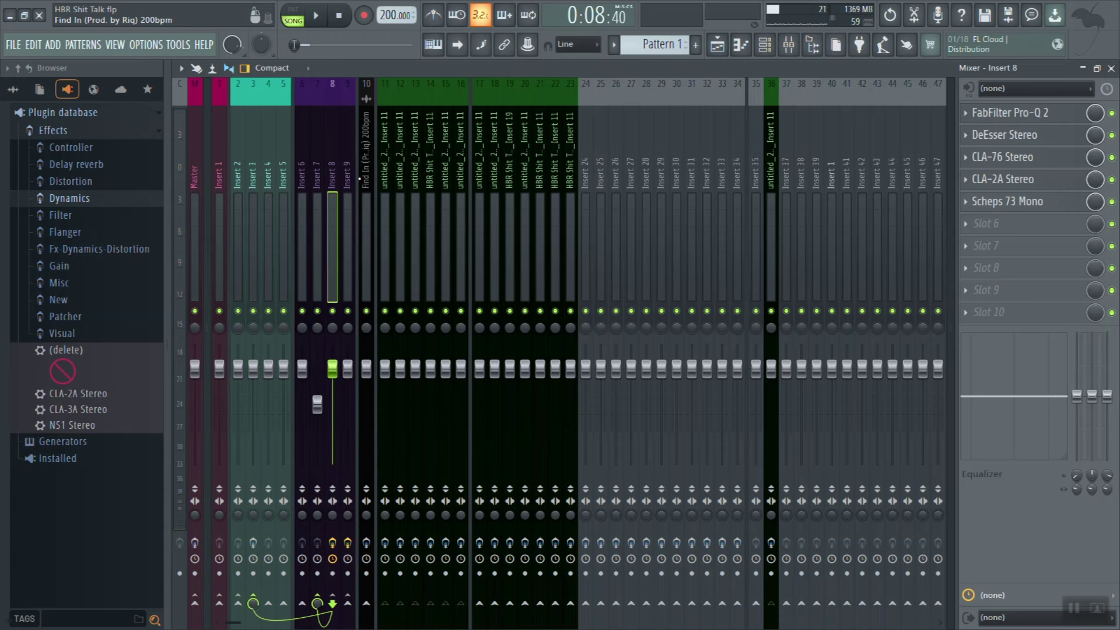
left_click(348, 182)
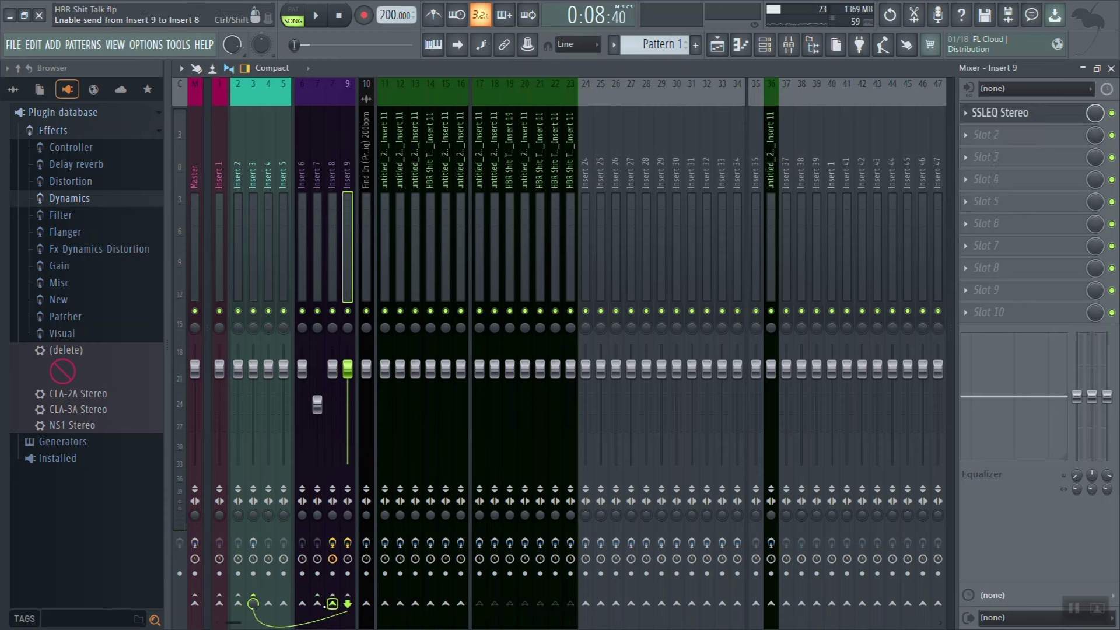
left_click(318, 603)
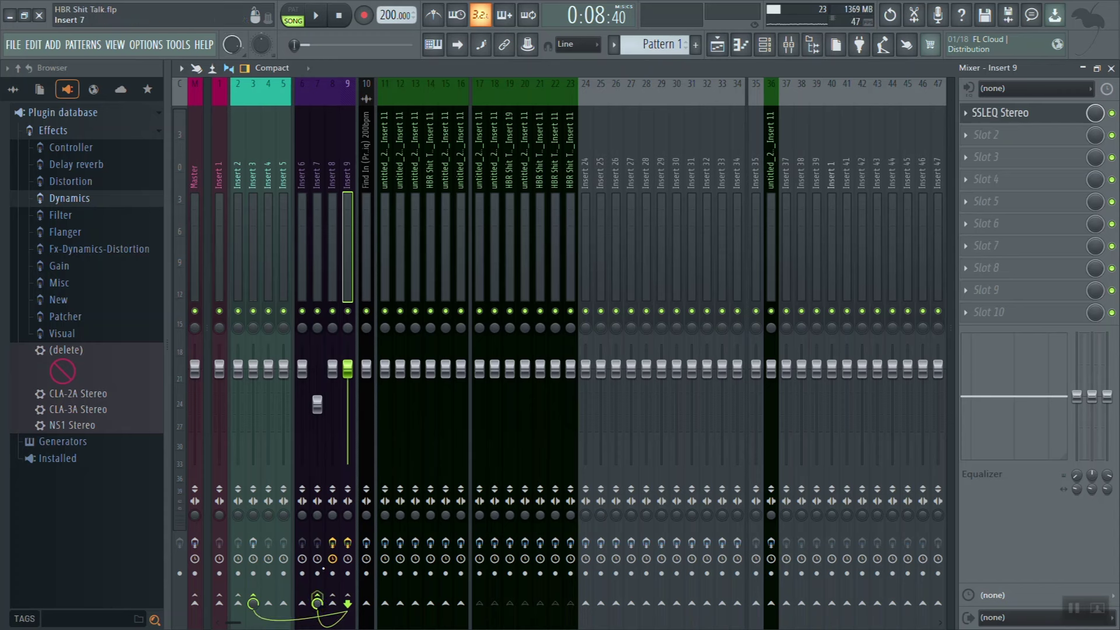
left_click(326, 157)
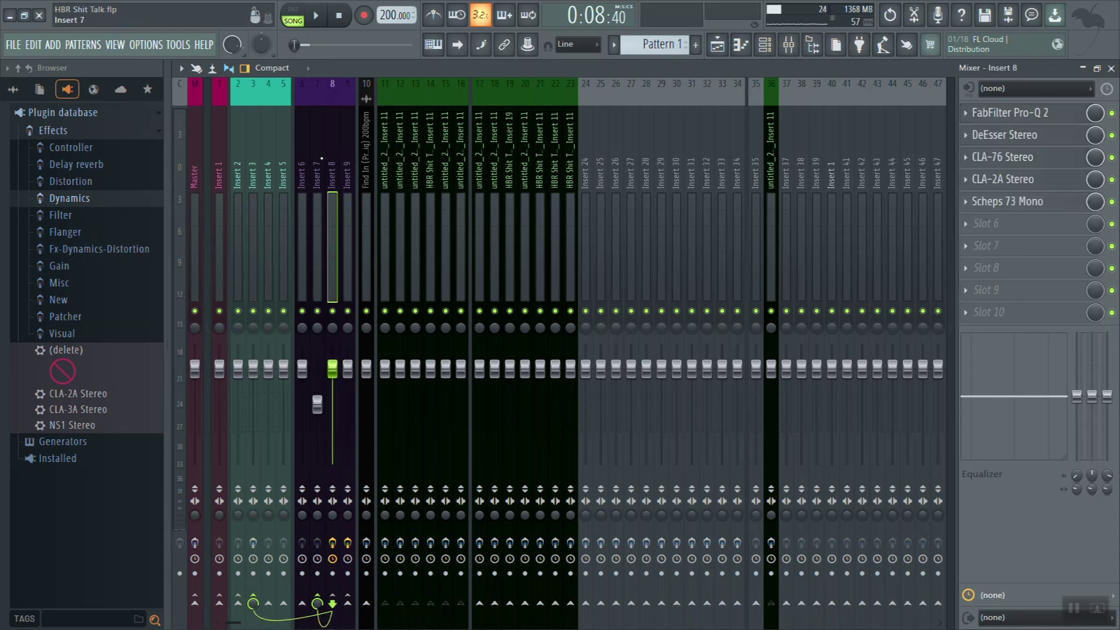
left_click(321, 158)
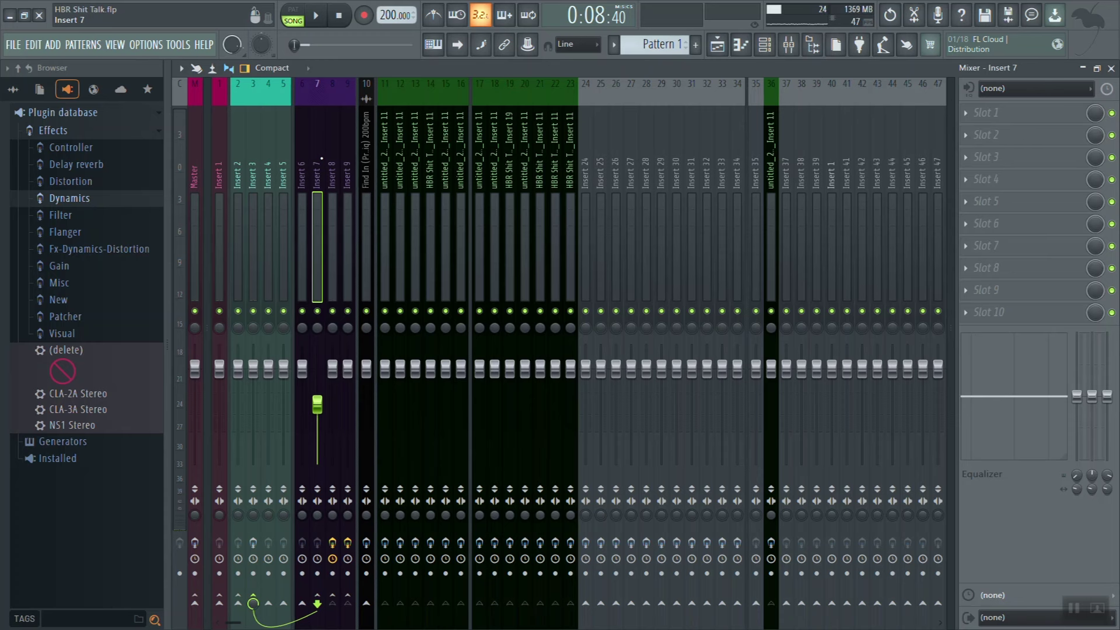
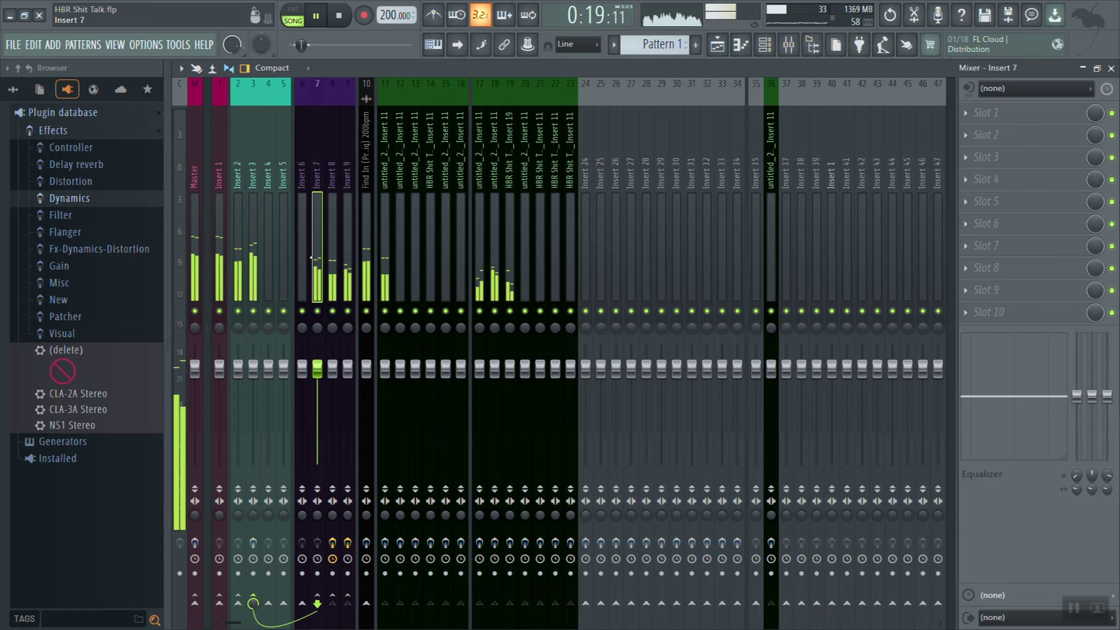
key("space")
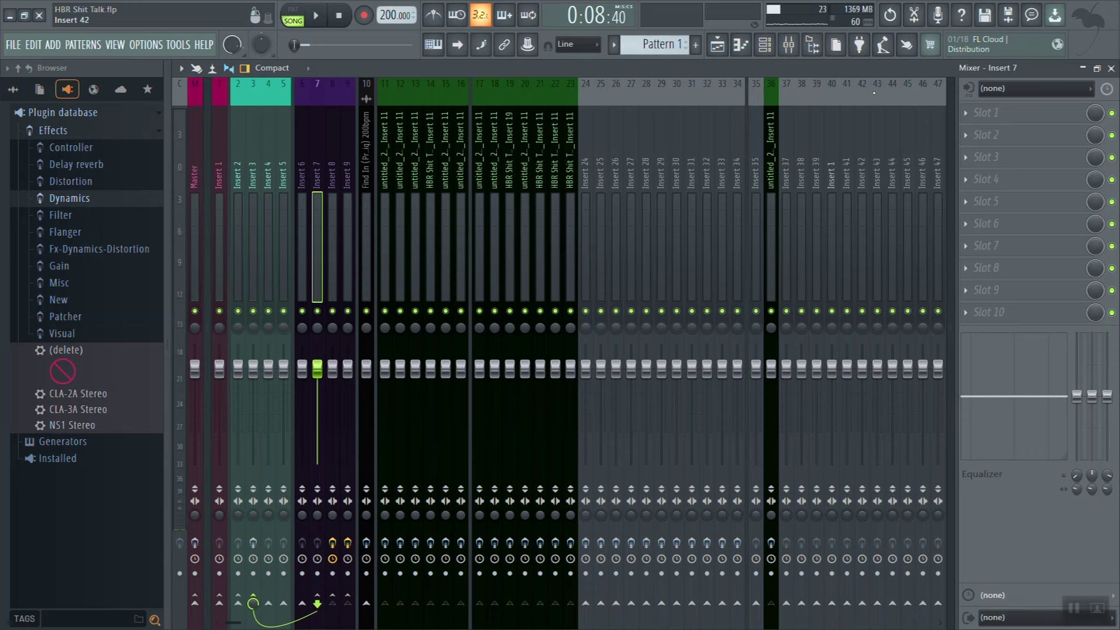
Load API-2500 Stereo into Insert 7's first effect slot and set the track's fader to about 52% (-12.1 dB) during playback.
left_click(986, 113)
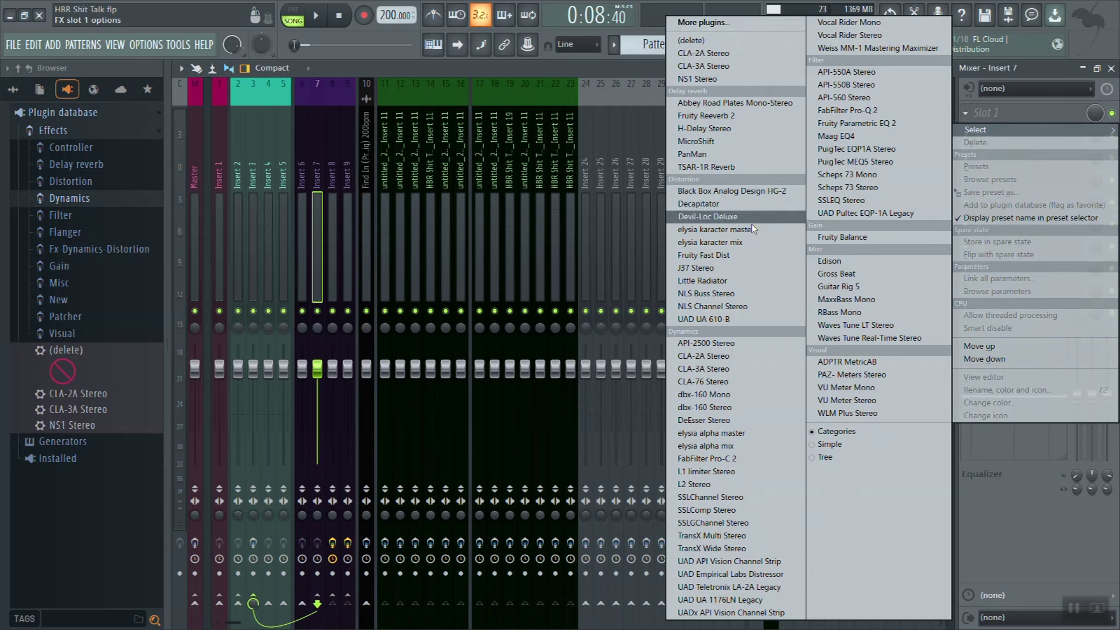
left_click(747, 346)
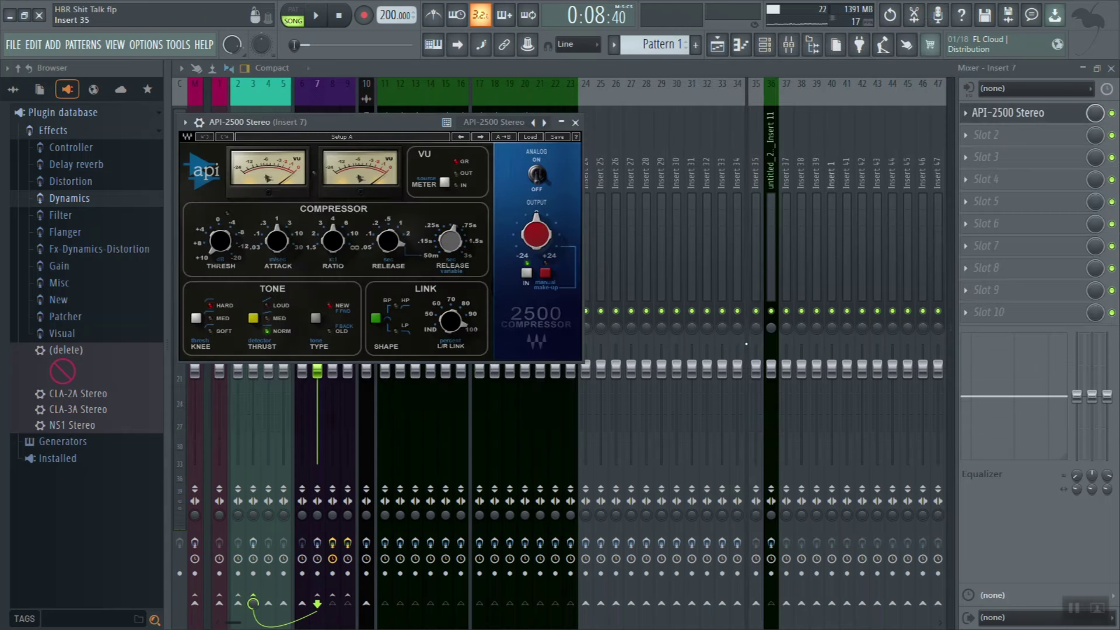
left_click_drag(262, 122, 616, 170)
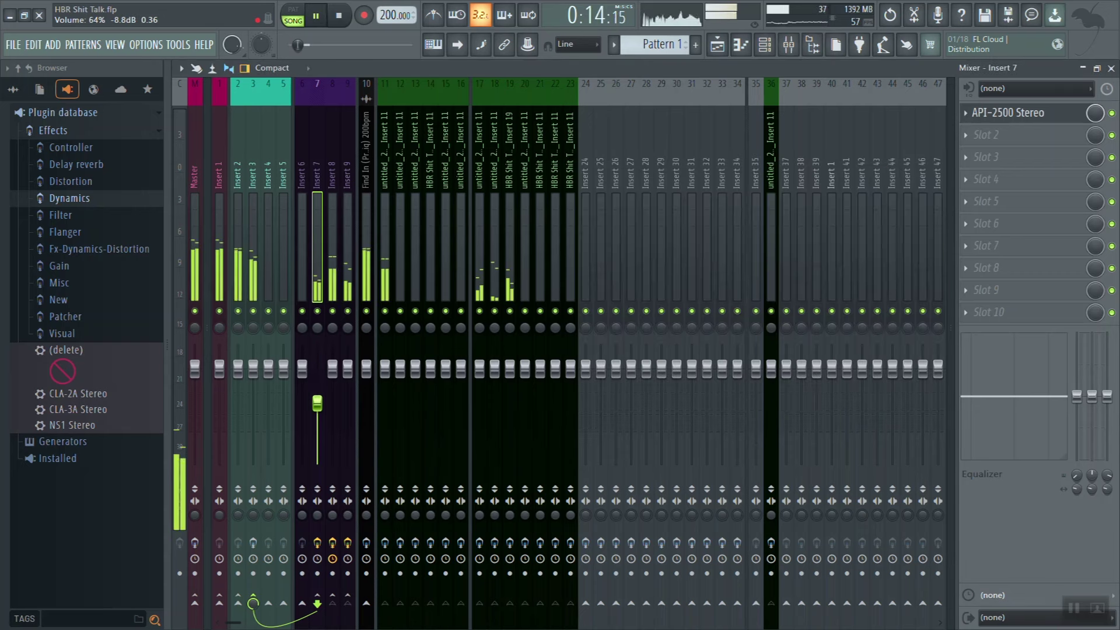
left_click_drag(317, 403, 317, 414)
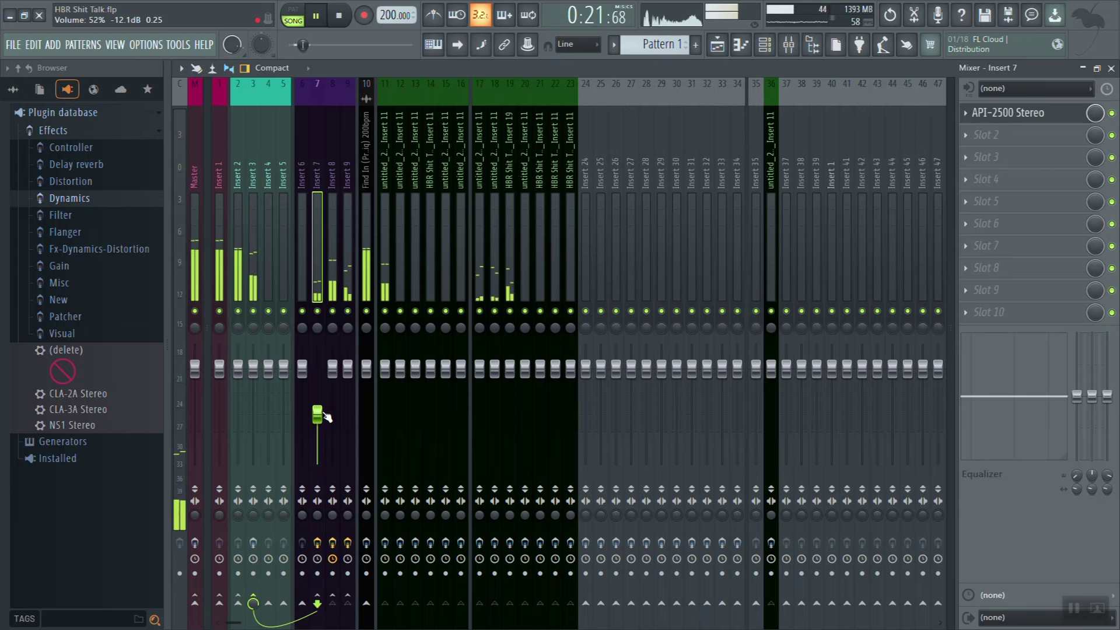
key("space")
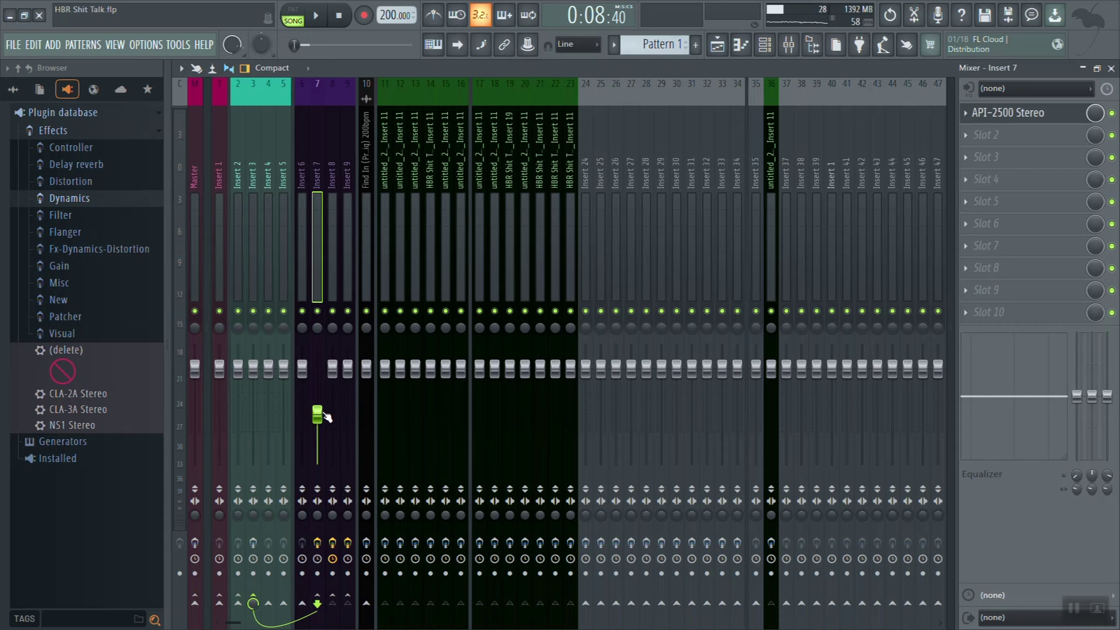
Open the API-2500 Stereo editor on Insert 7 and play the song to hear the compression.
right_click(318, 544)
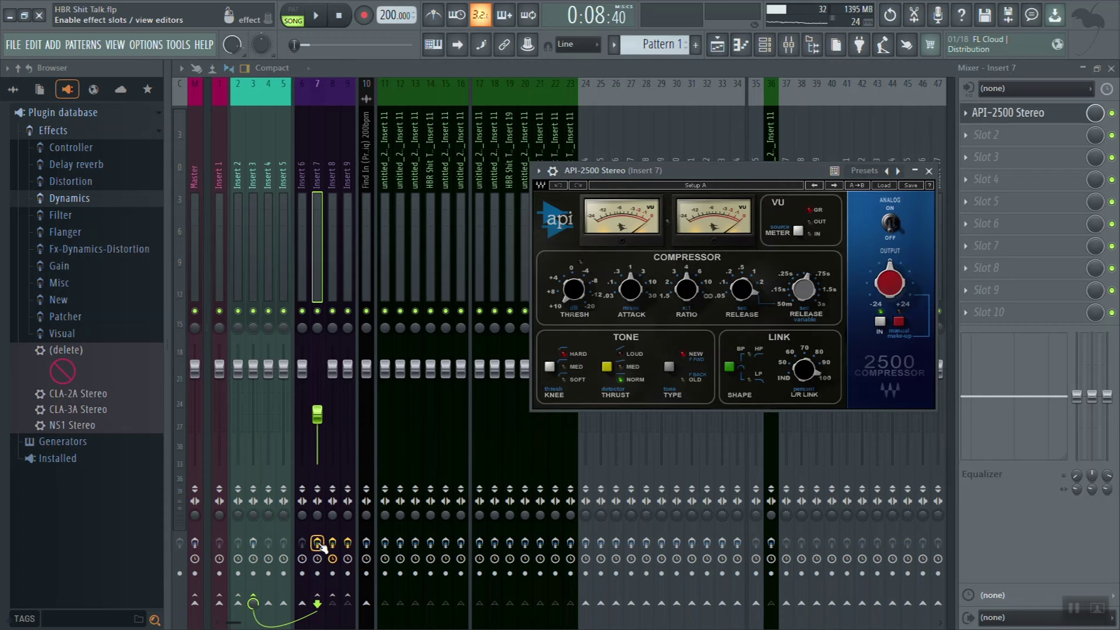
key("space")
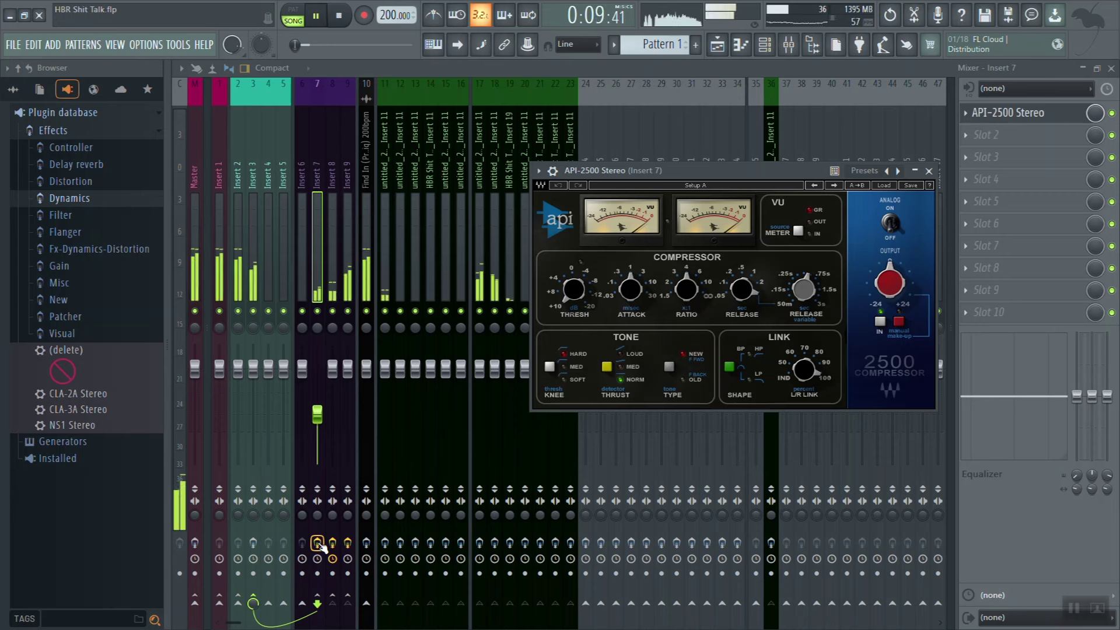
key("space")
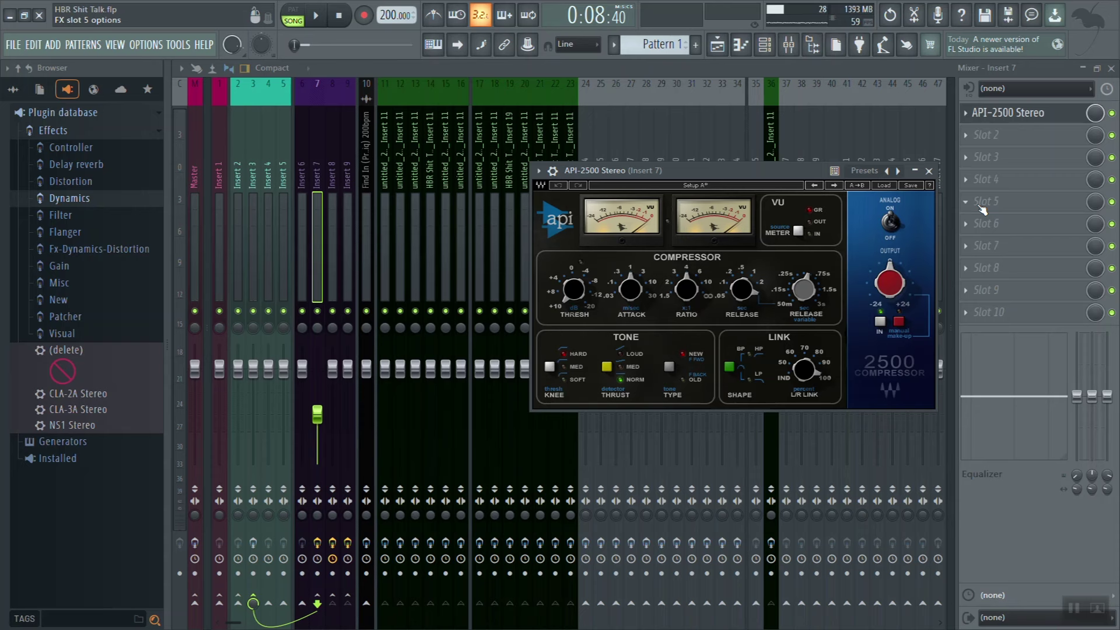
key("space")
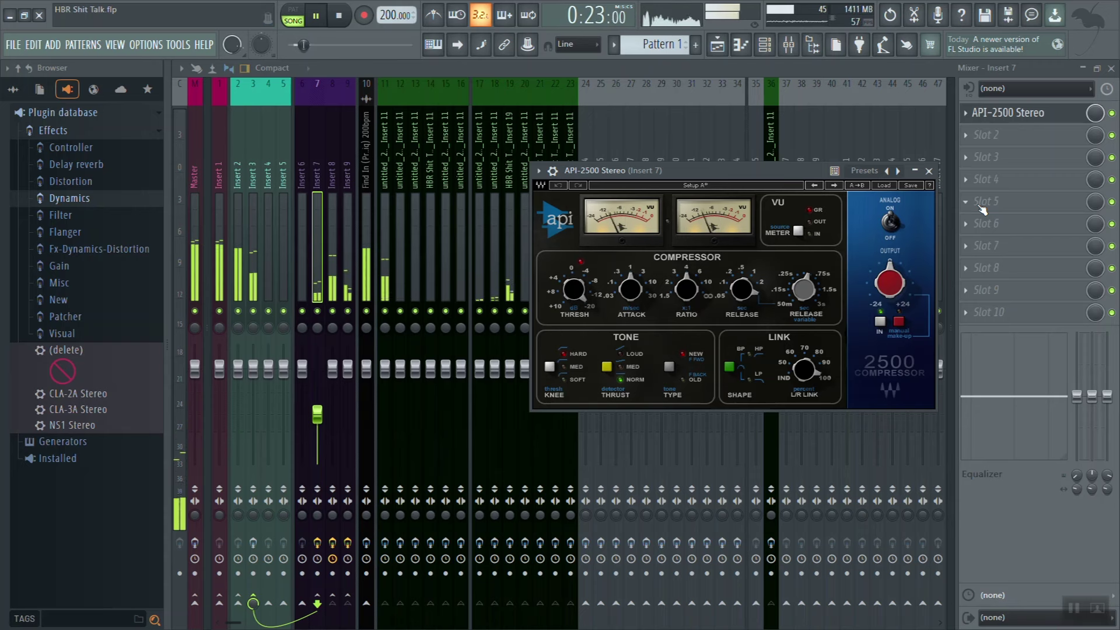
key("space")
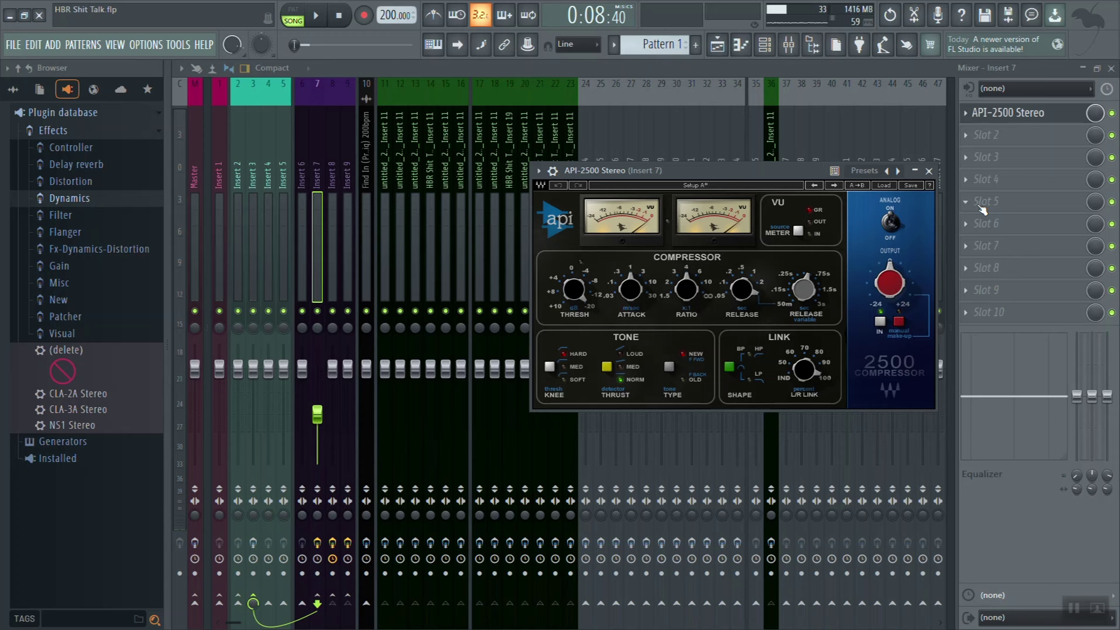
Tune the API-2500 on Insert 7 while auditioning the song: higher ratio, fixed release, MED thrust, and manual make-up with raised output.
key("space")
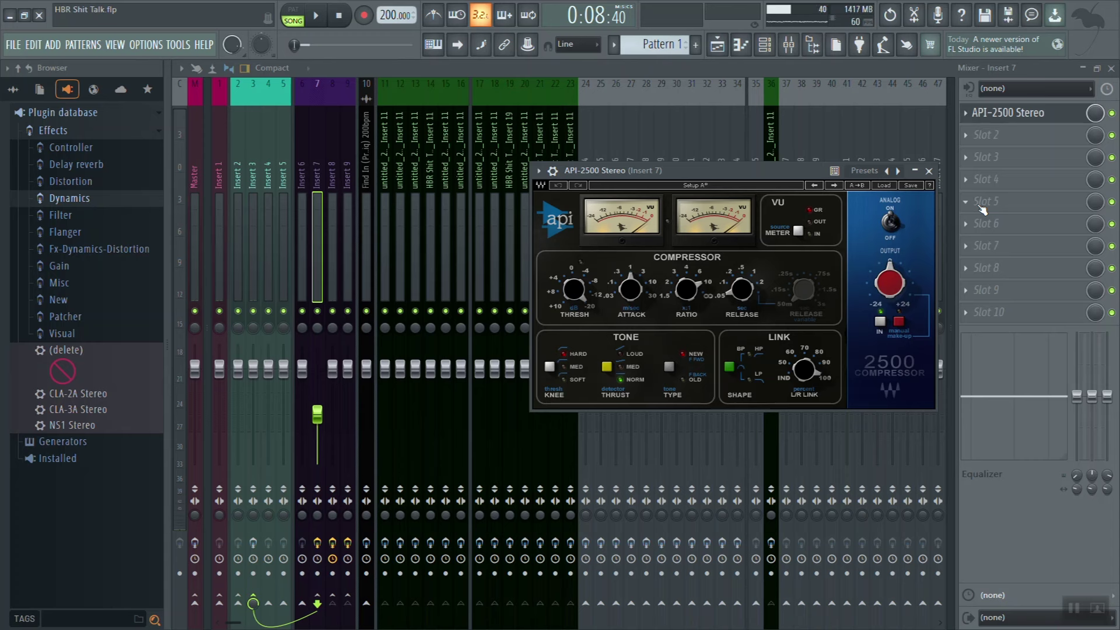
key("space")
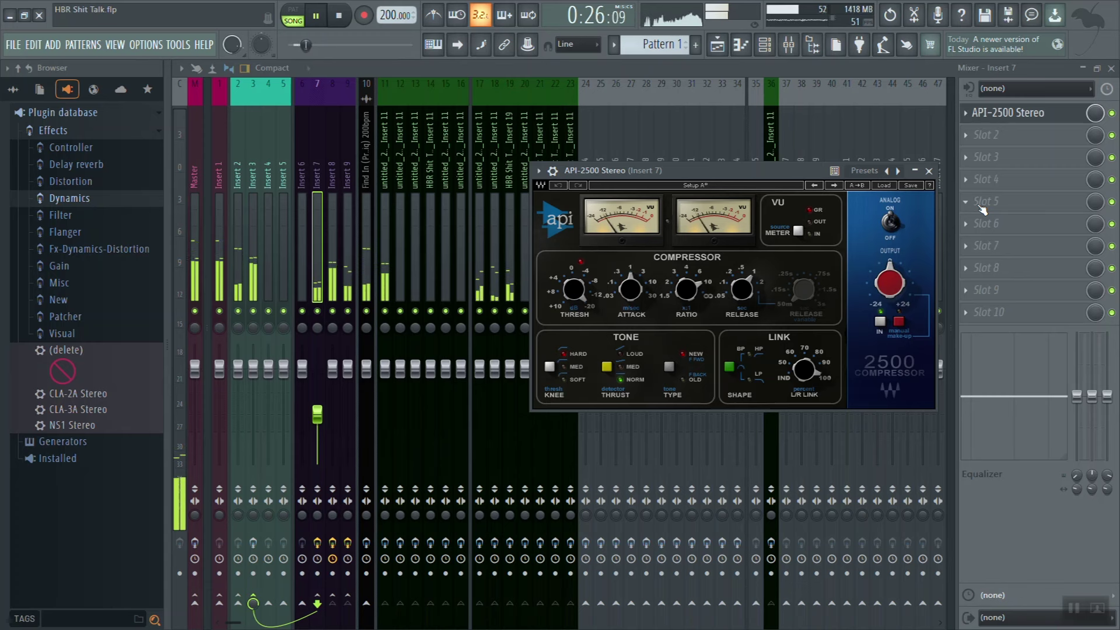
key("space")
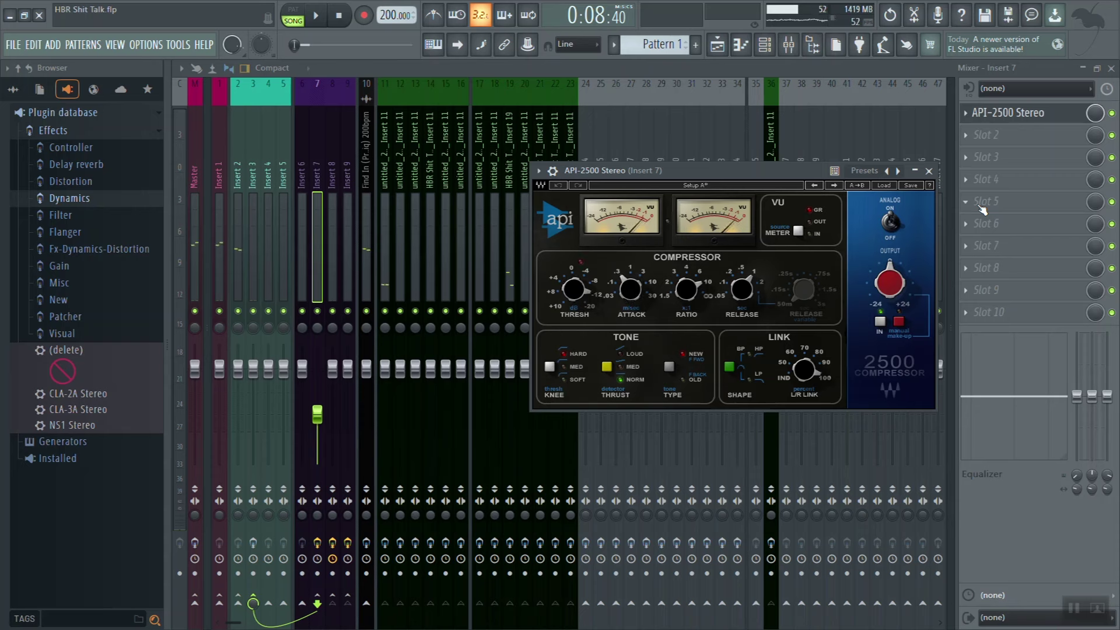
key("space")
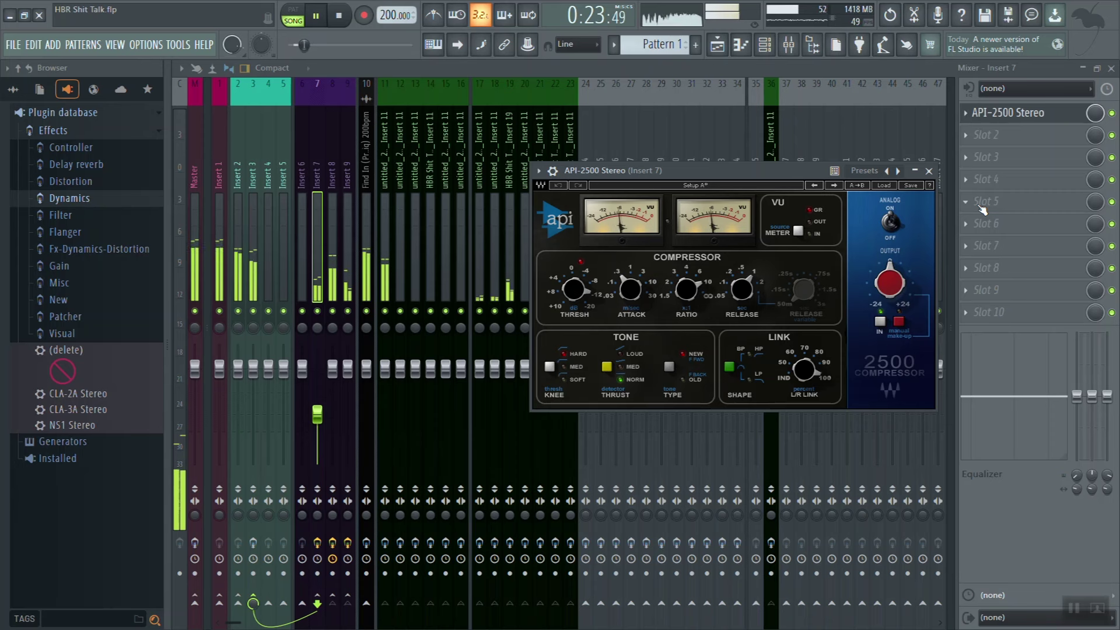
key("space")
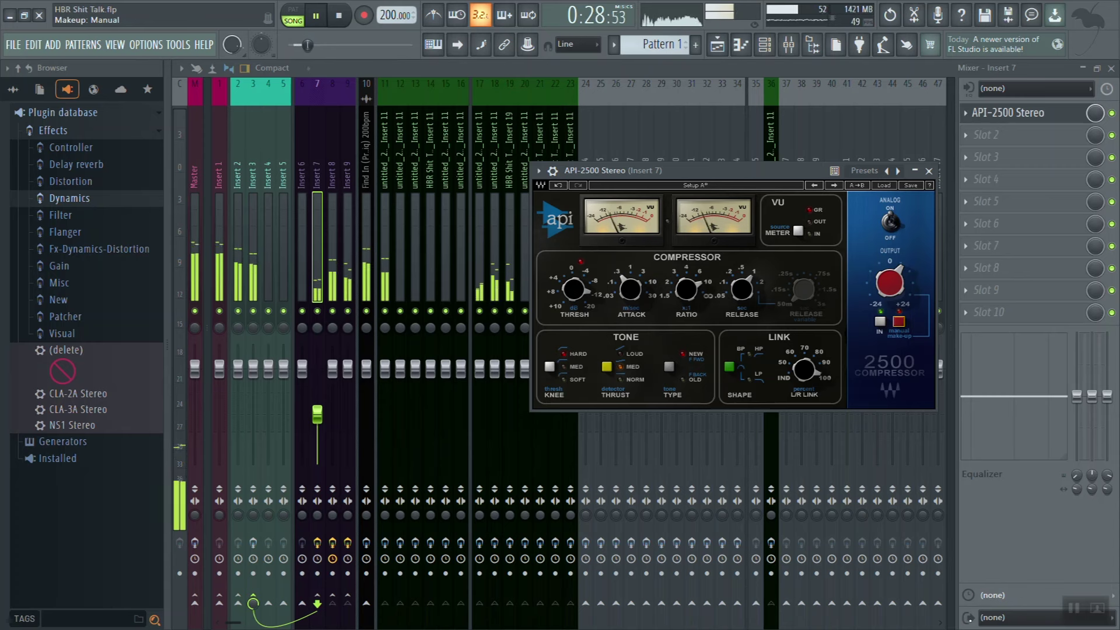
Play and stop the song repeatedly to audition the parallel compression on Insert 7 within the mix.
key("space")
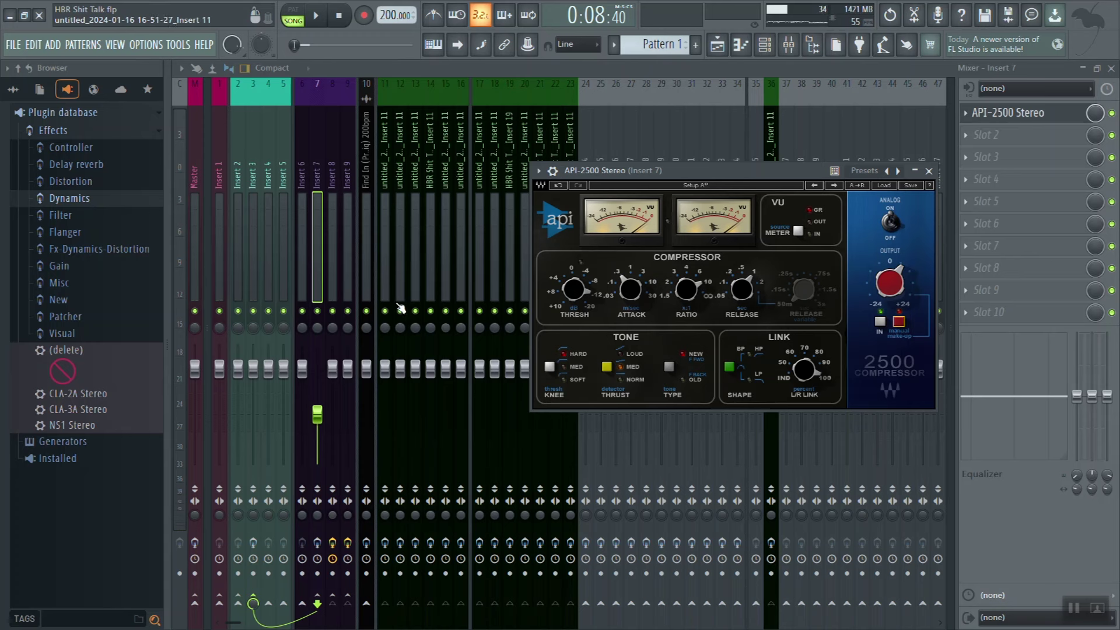
key("space")
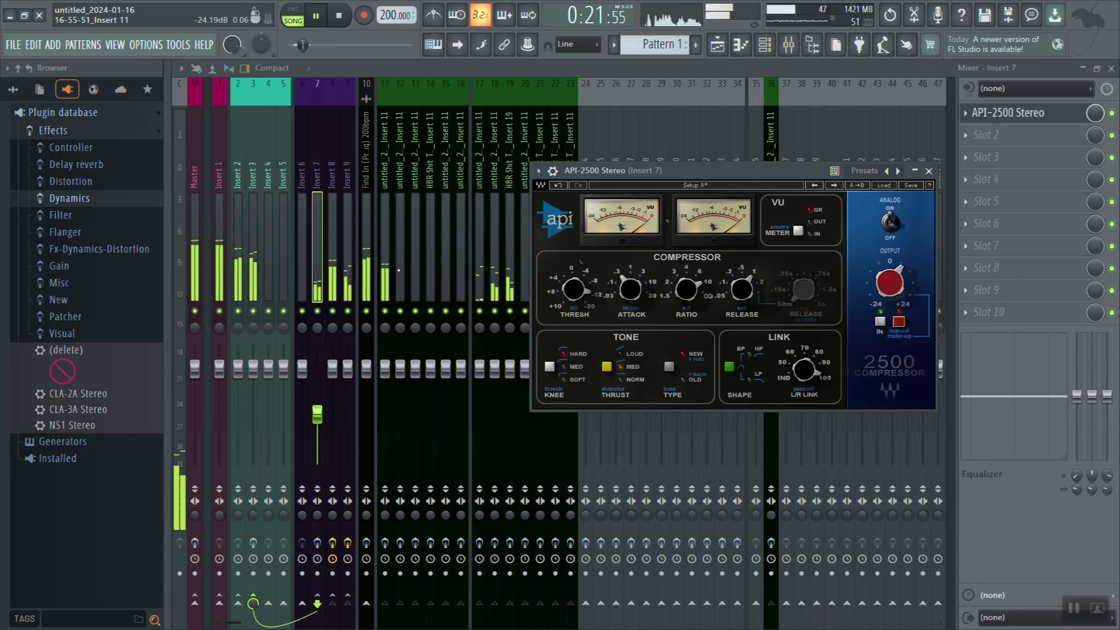
key("space")
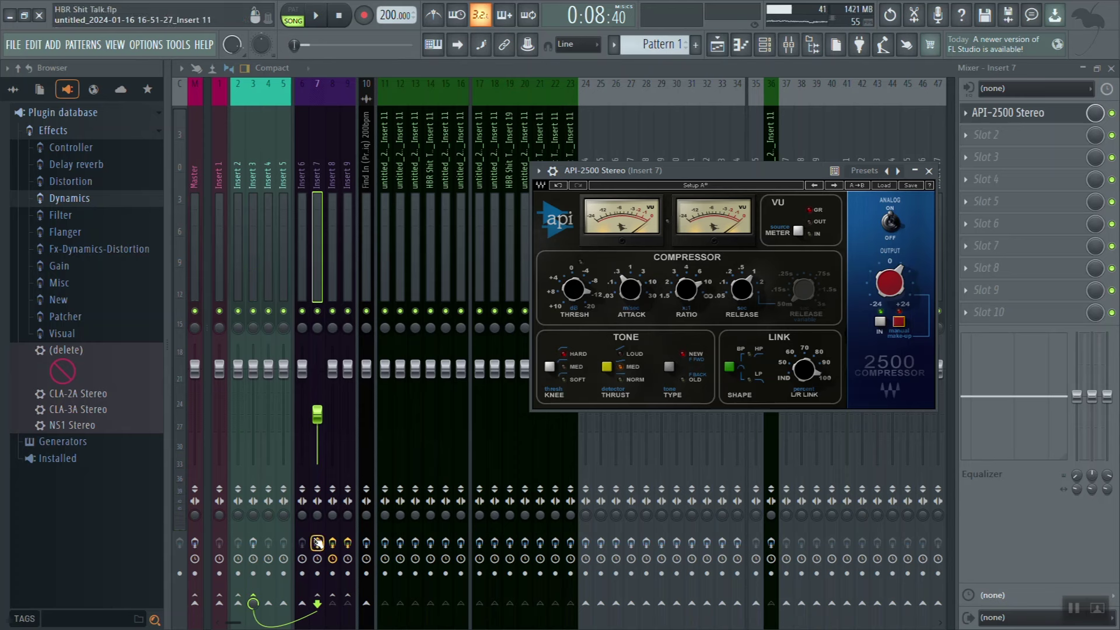
key("space")
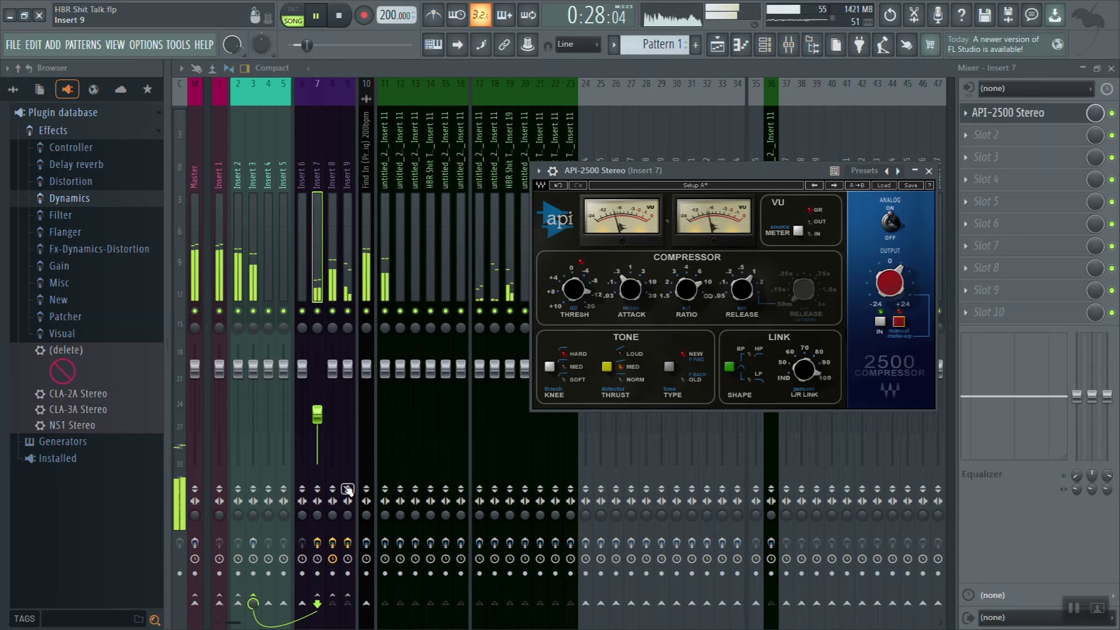
key("space")
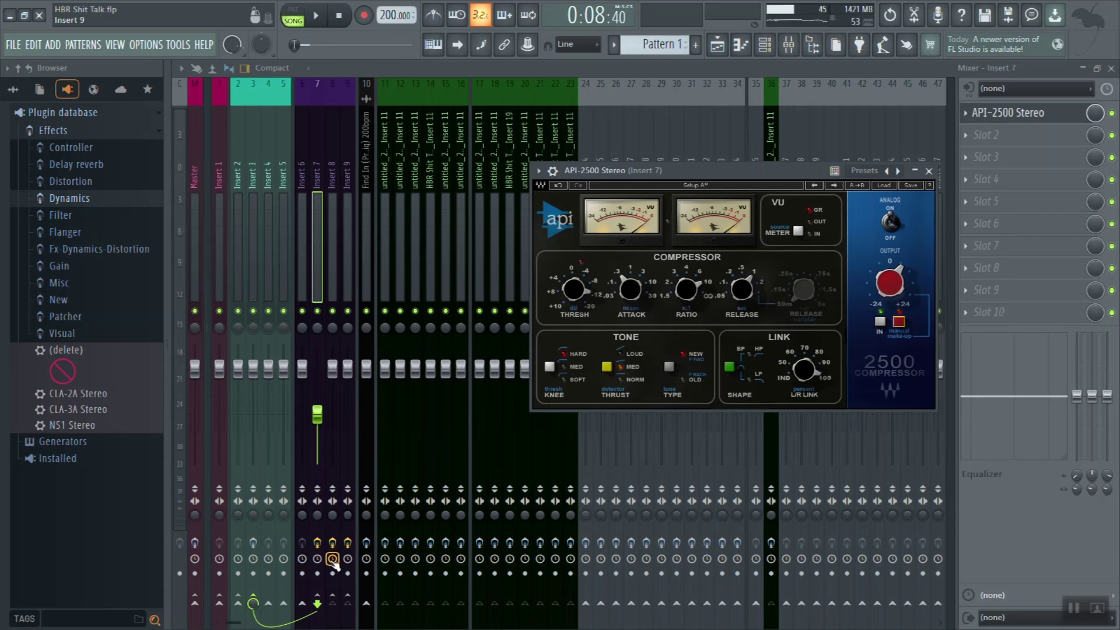
key("space")
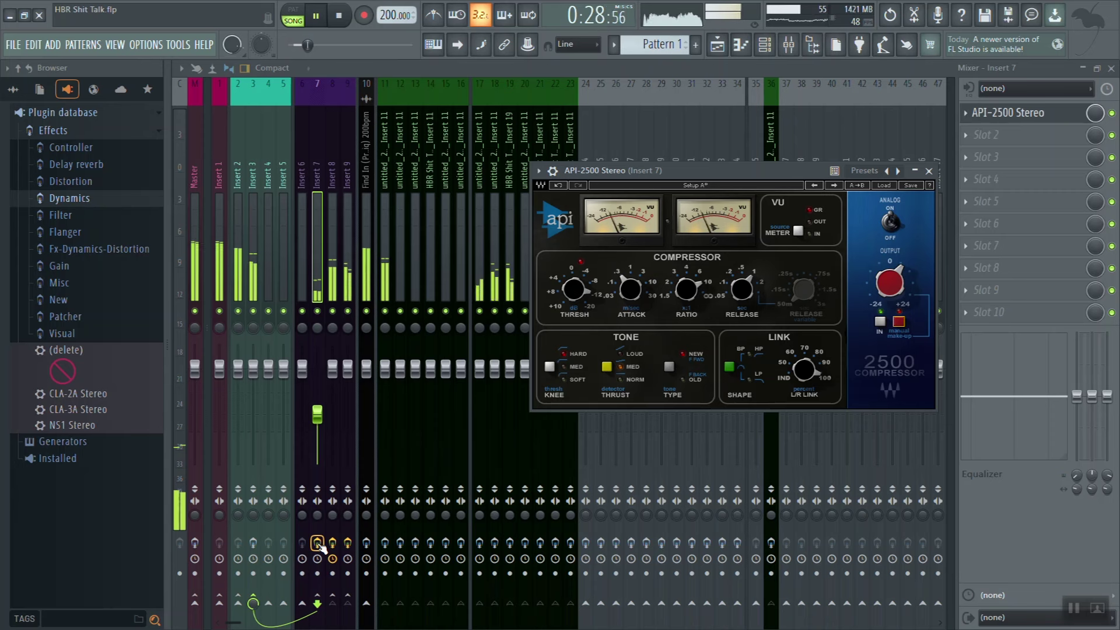
key("space")
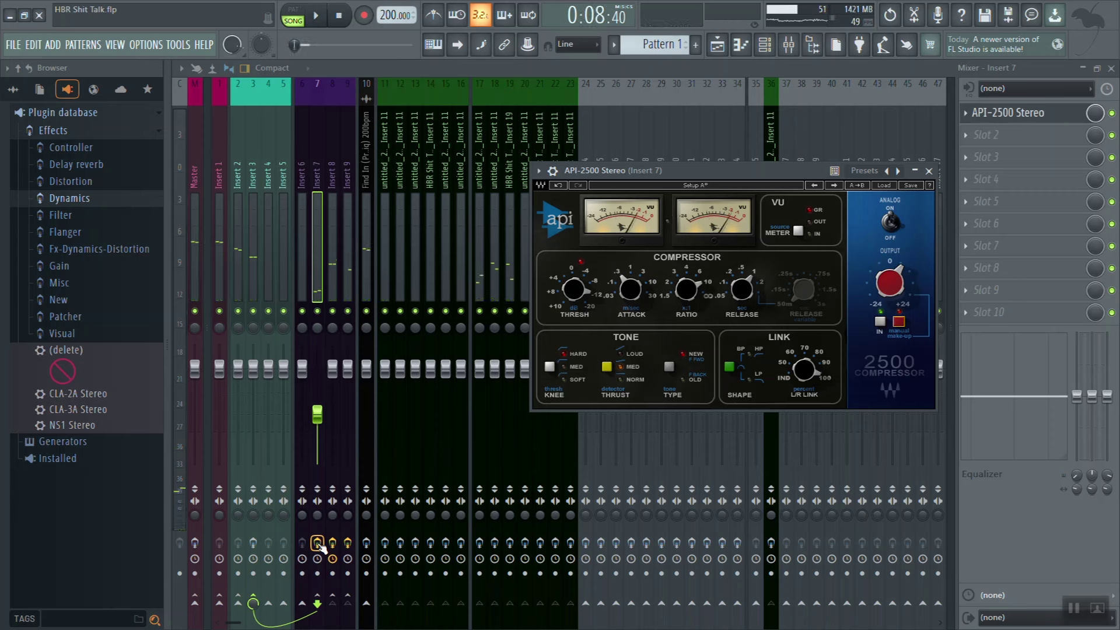
left_click(318, 543)
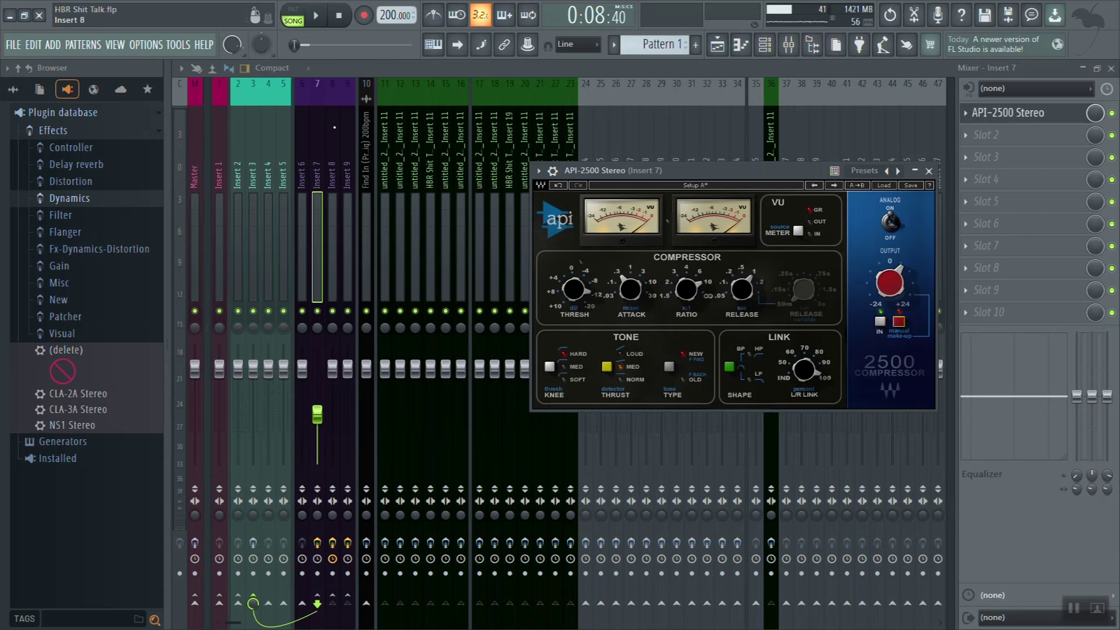
Close the API-2500 Stereo editor and review the effects and routing of Inserts 6, 7 and 8.
key("Escape")
key("Left")
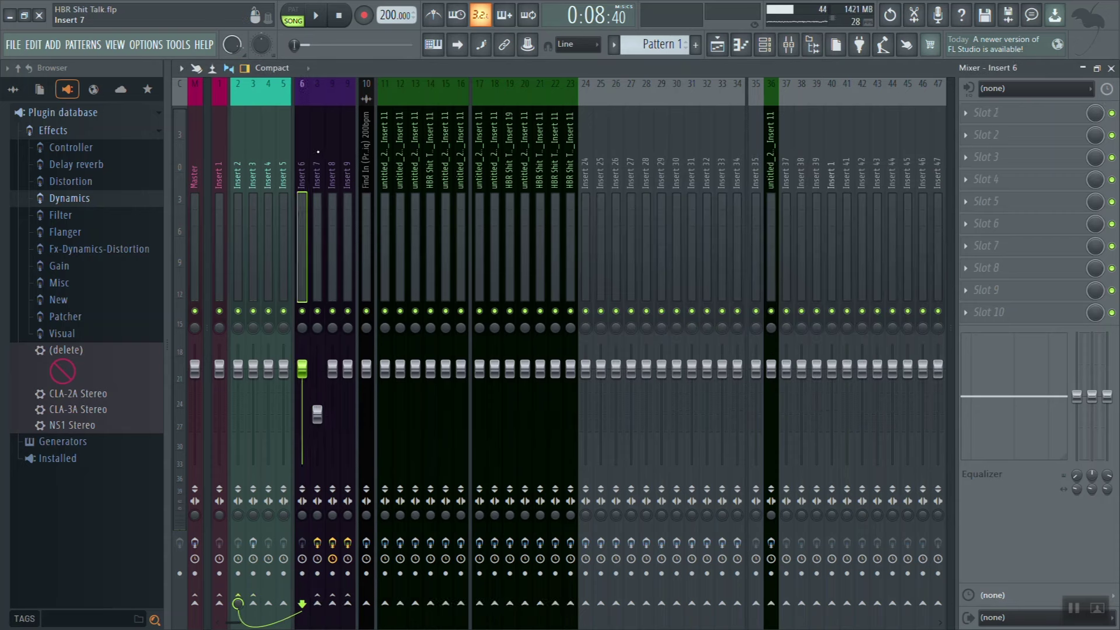
left_click(317, 162)
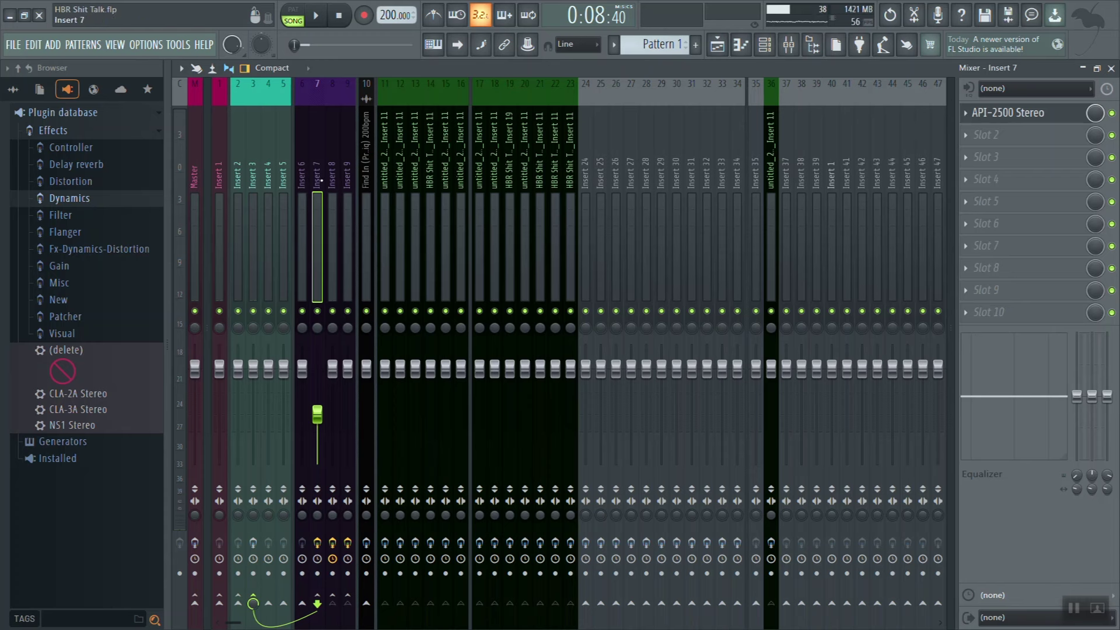
left_click(334, 175)
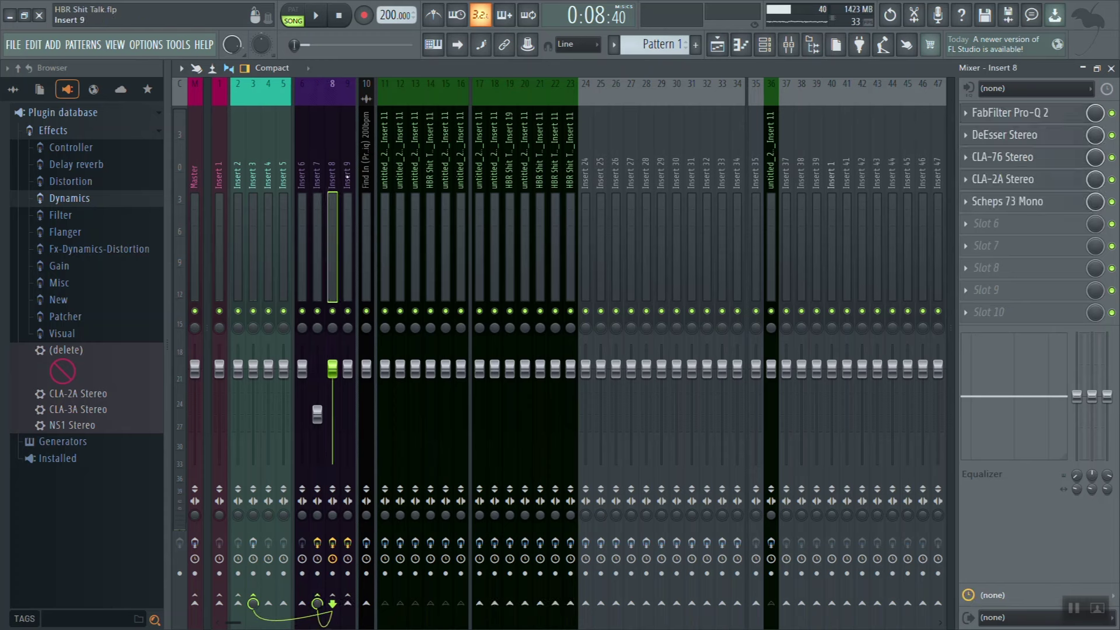
Select Inserts 7 to 9 together and route them to Insert 3.
left_click(347, 175)
left_click(317, 175, "shift")
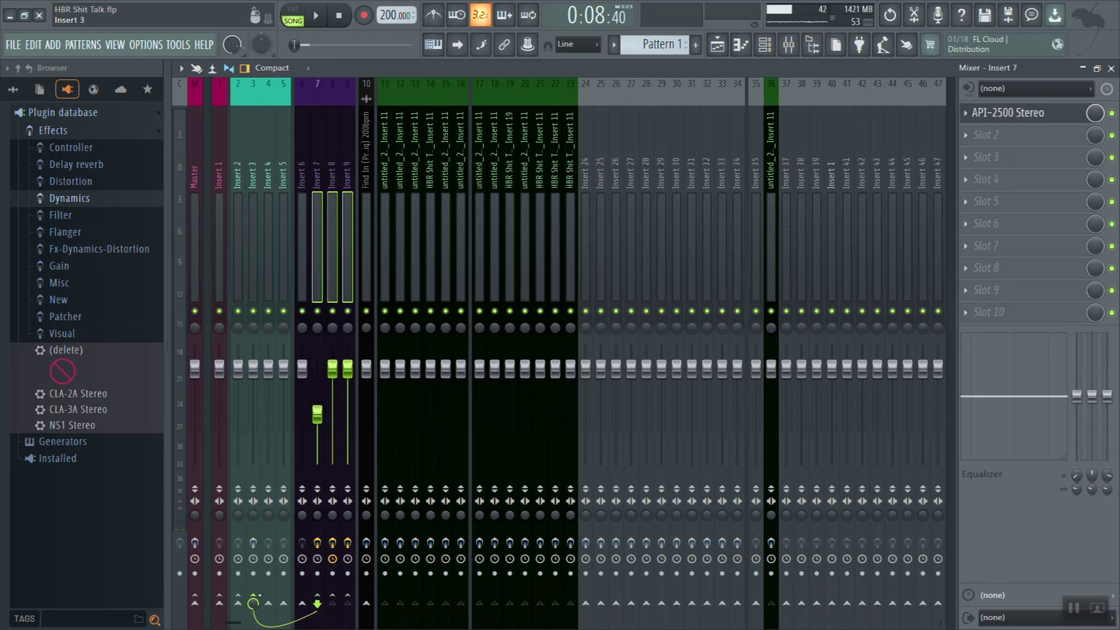
right_click(255, 600)
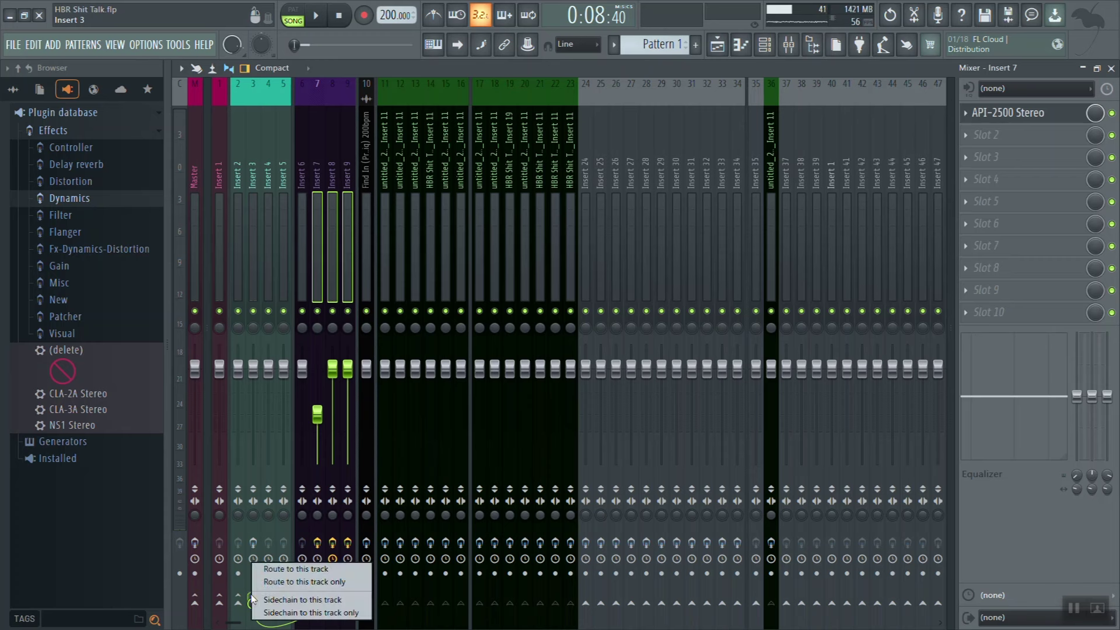
left_click(273, 569)
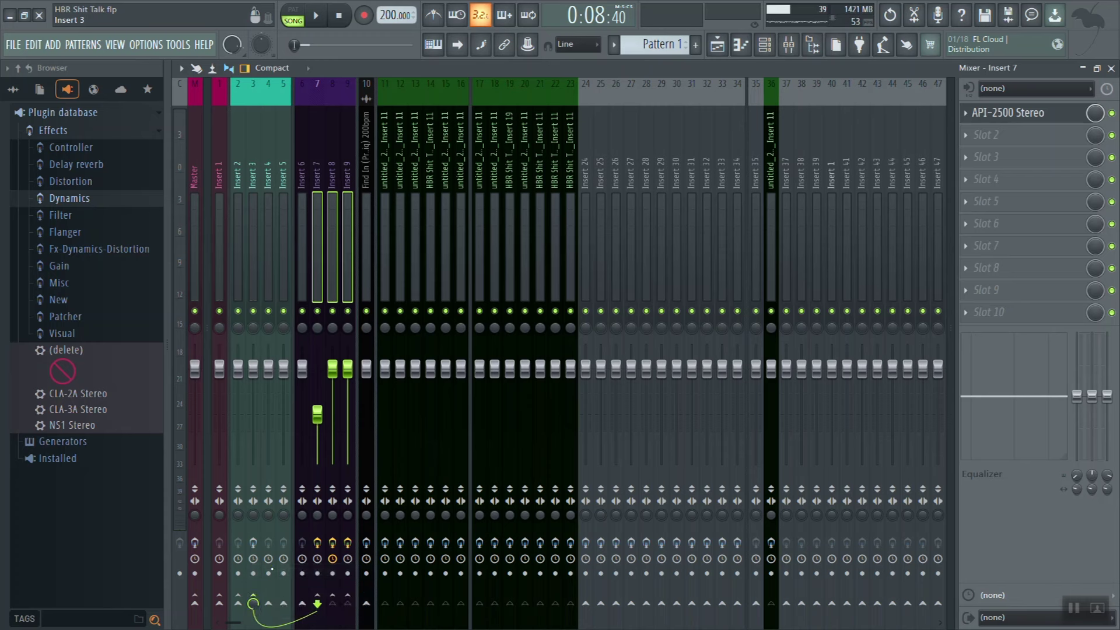
Check the effect chains and output routing of Inserts 7 and 8 individually.
left_click(334, 268)
key("Right")
left_click(317, 267)
key("Right")
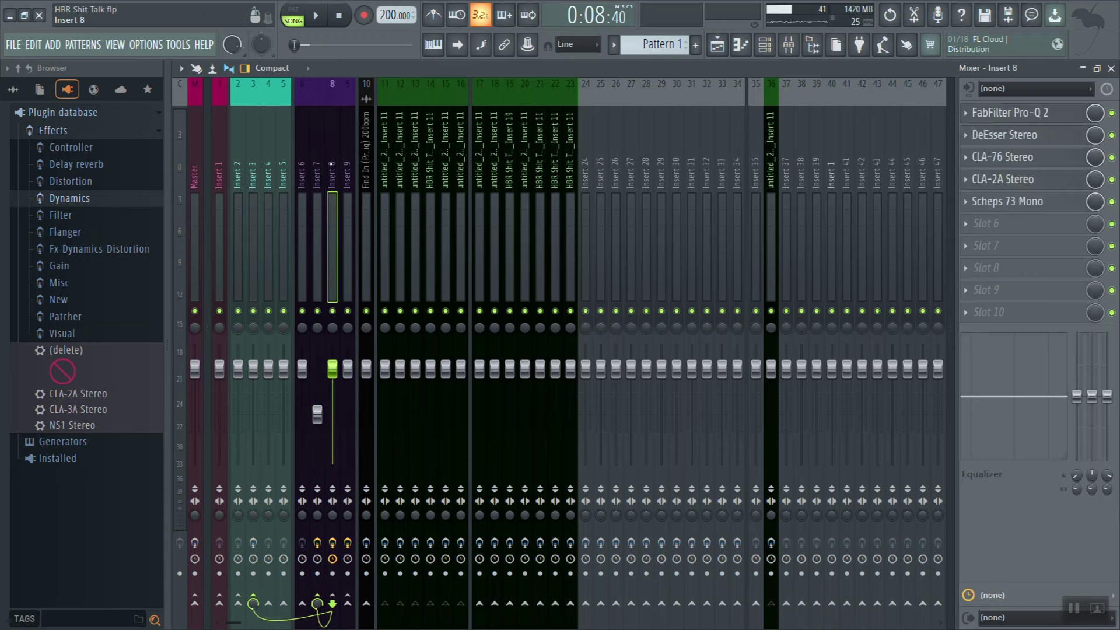
Compare the effects and routing of the Insert 3 and Insert 2 buses, with a brief playback.
left_click(254, 175)
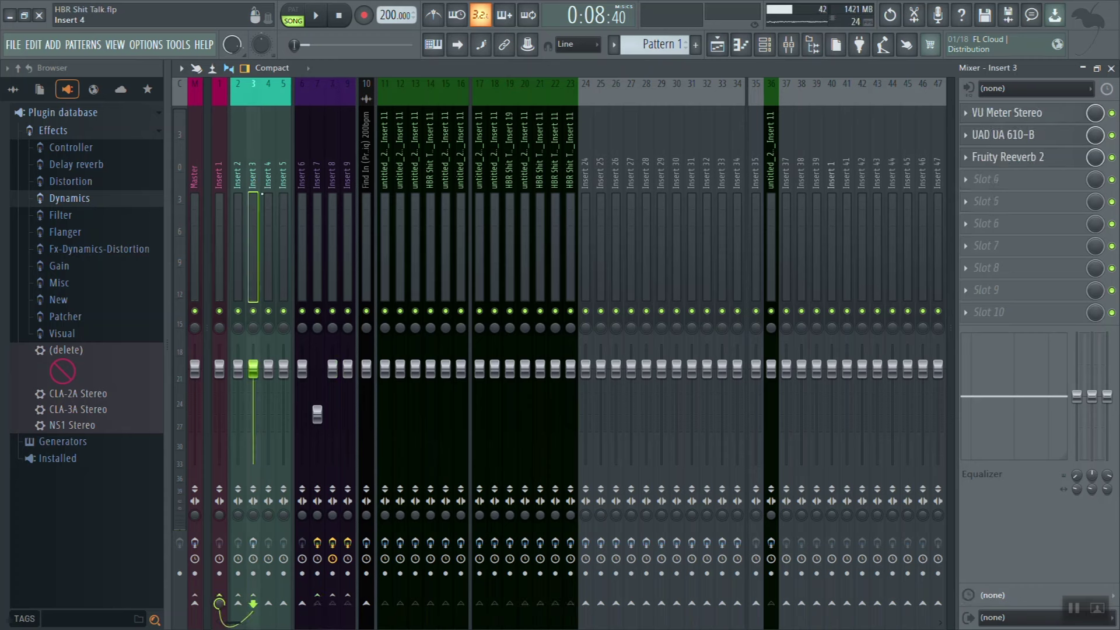
key("space")
key("space")
left_click(240, 168)
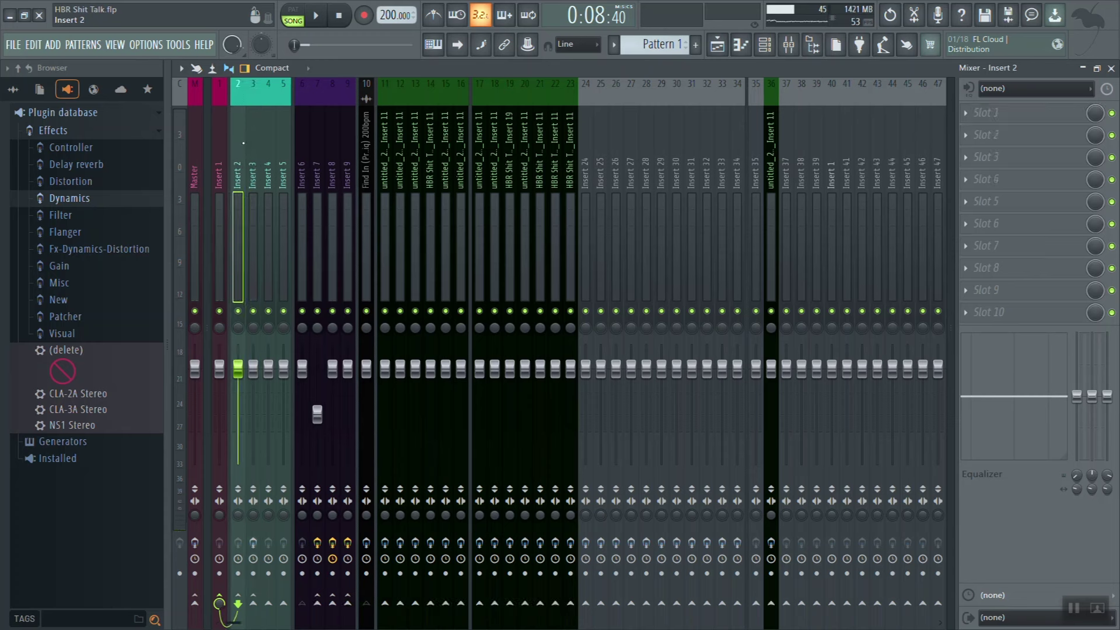
left_click(252, 161)
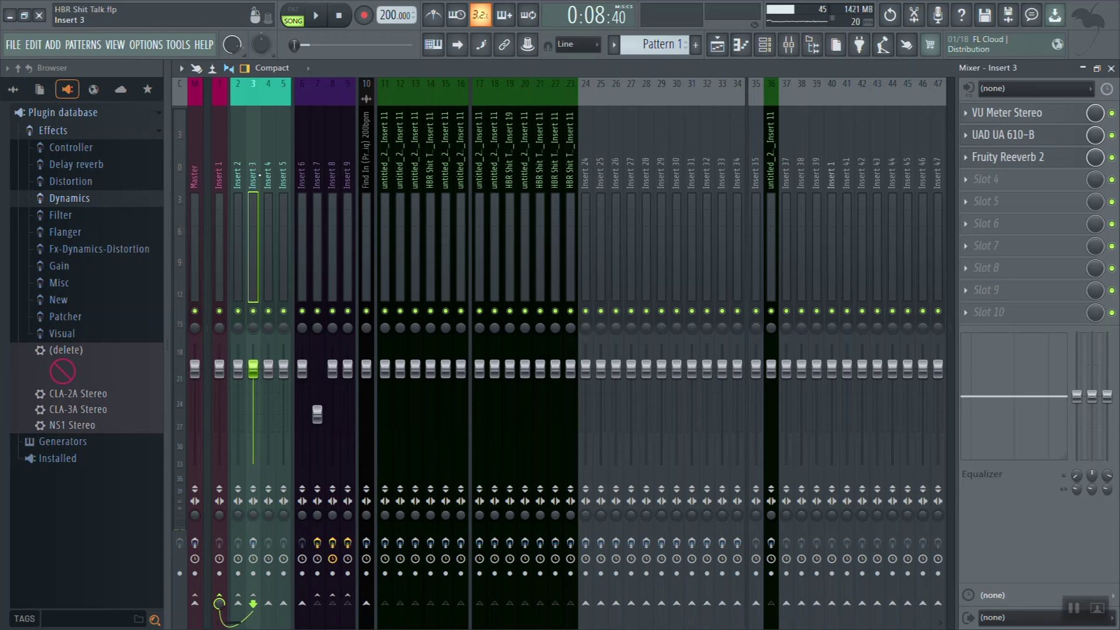
left_click(238, 168)
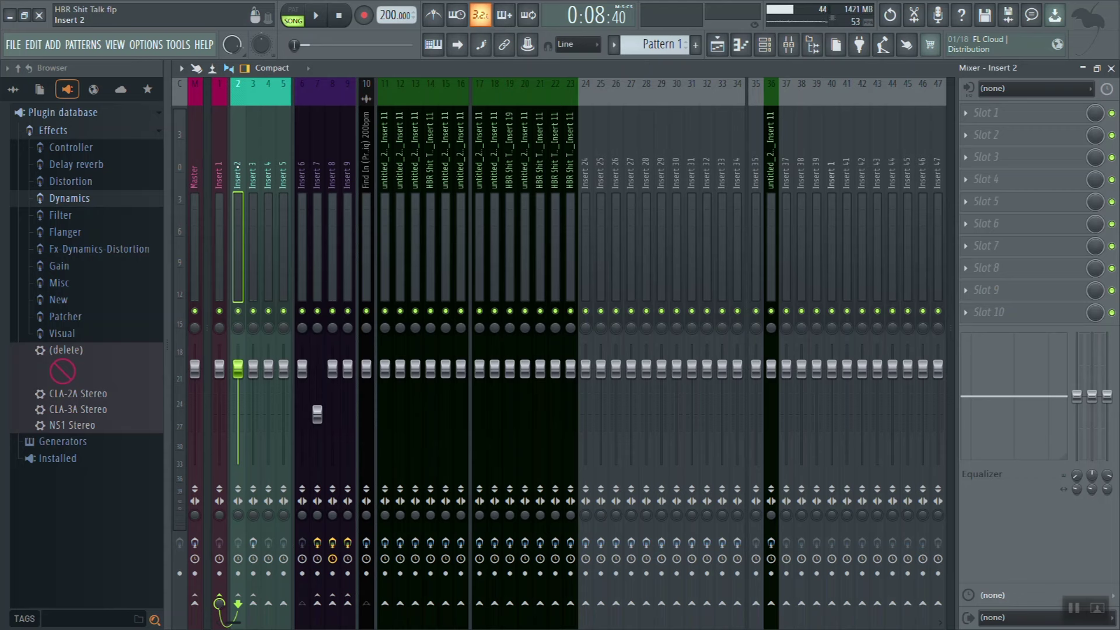
Play the song while switching between Insert 2 and Insert 3 to compare their levels.
key("space")
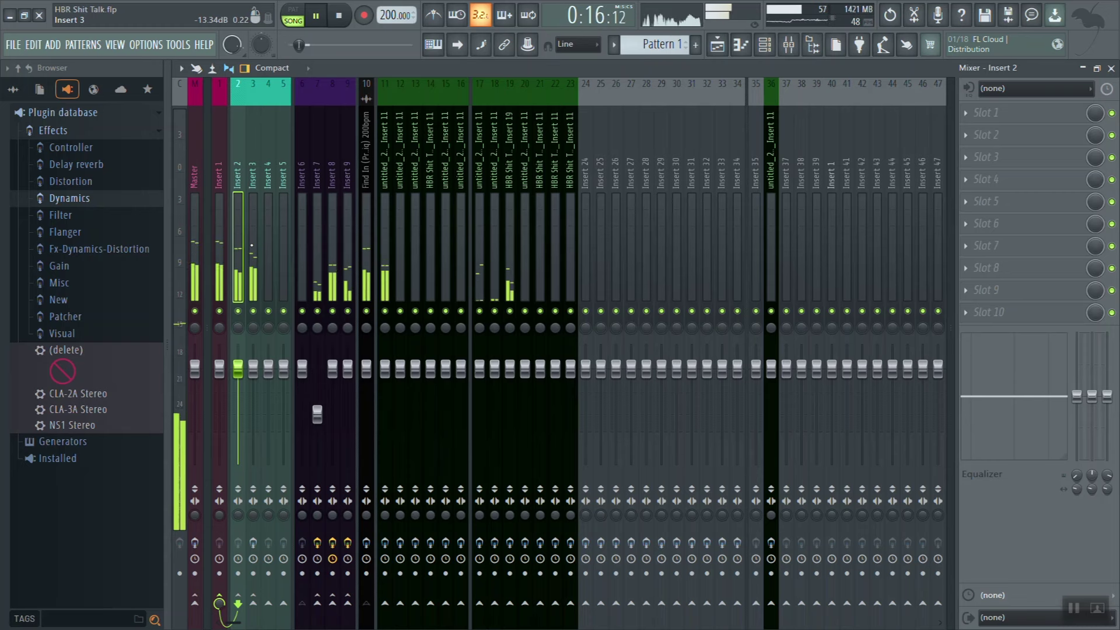
left_click(254, 245)
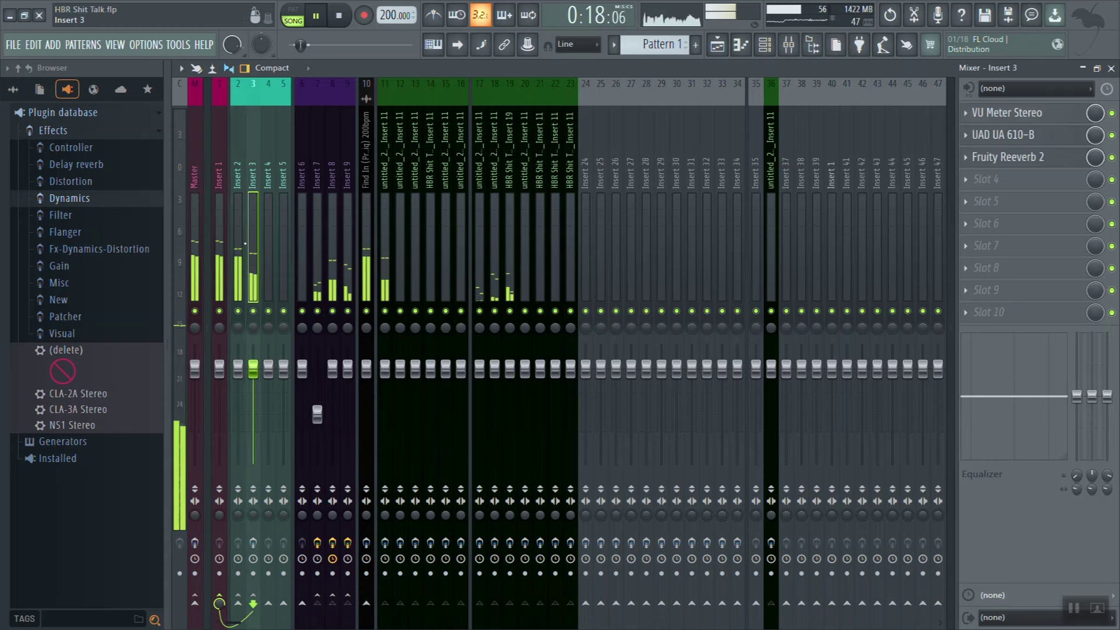
left_click(238, 245)
left_click(254, 245)
left_click(238, 245)
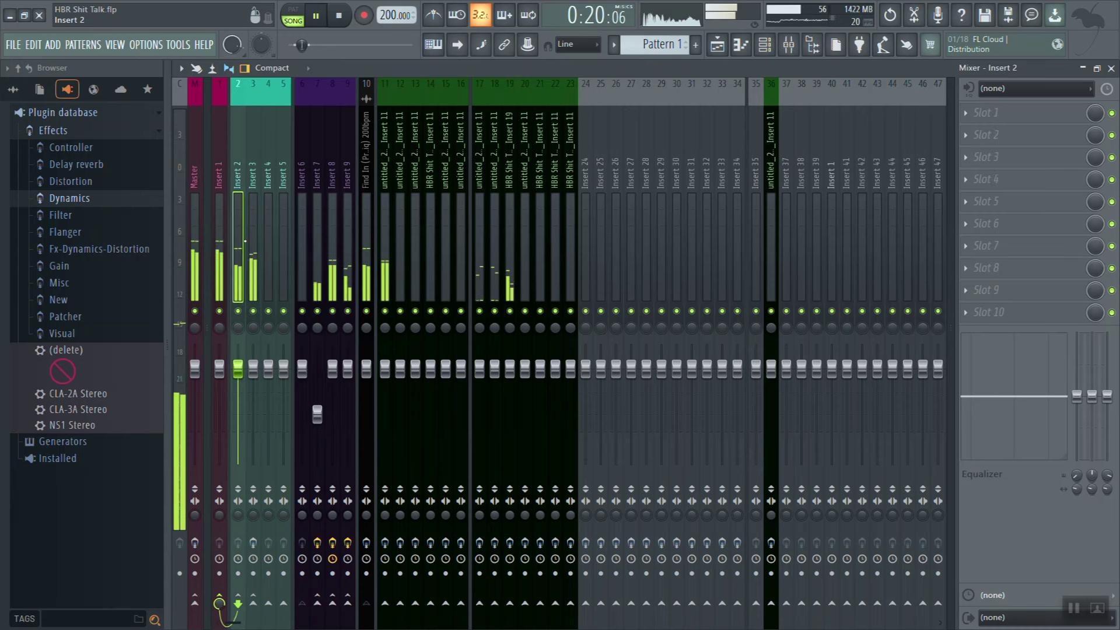
key("space")
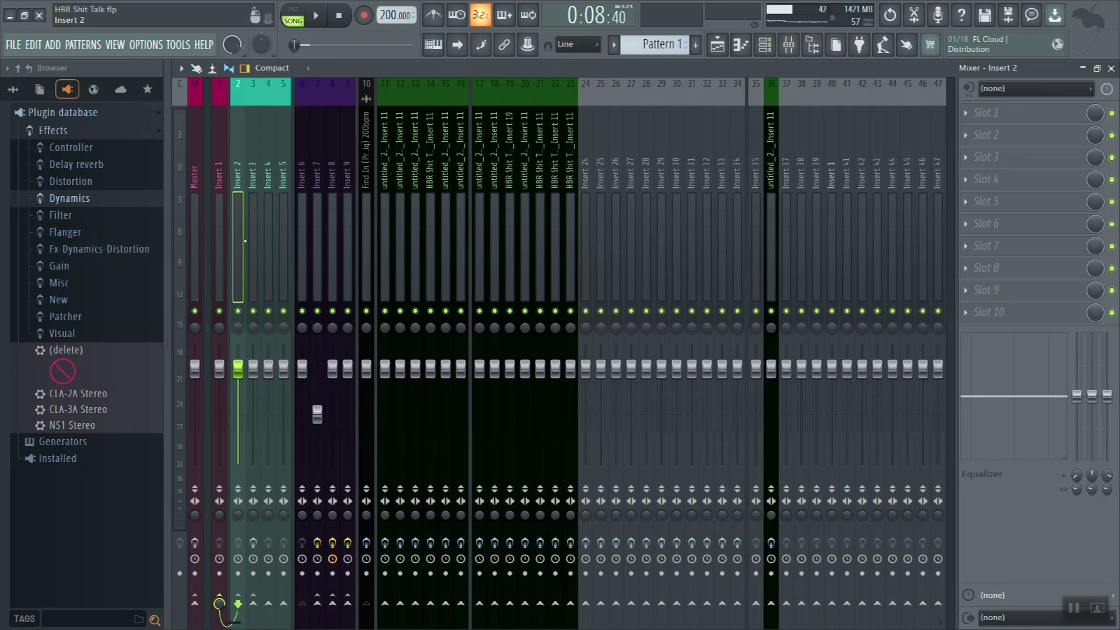
Select Insert 3 and save the project.
left_click(254, 236)
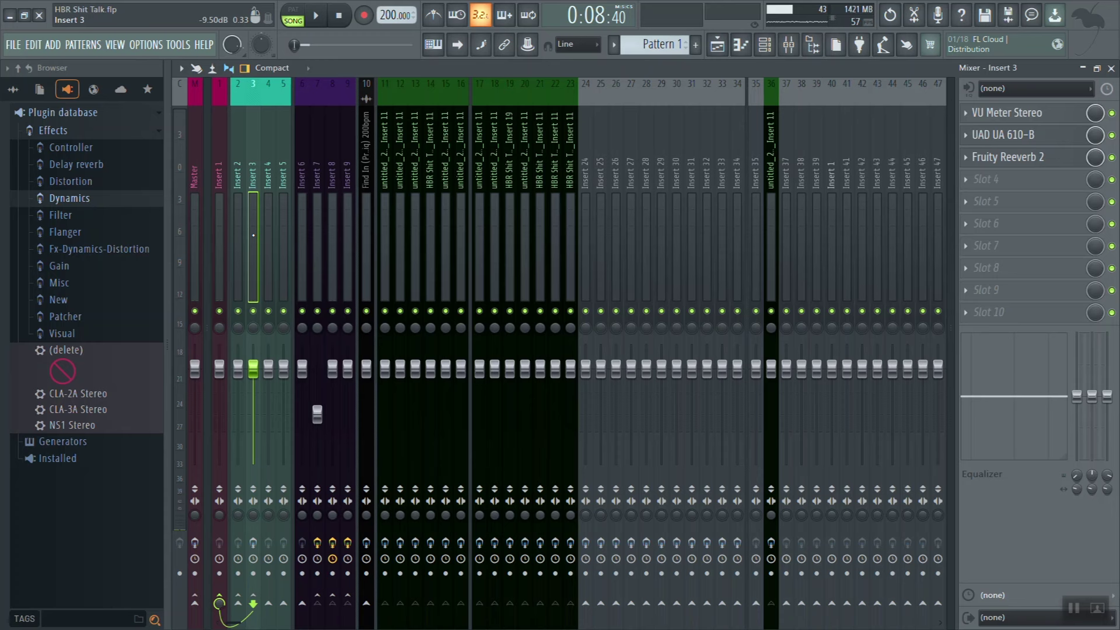
key("ctrl+s")
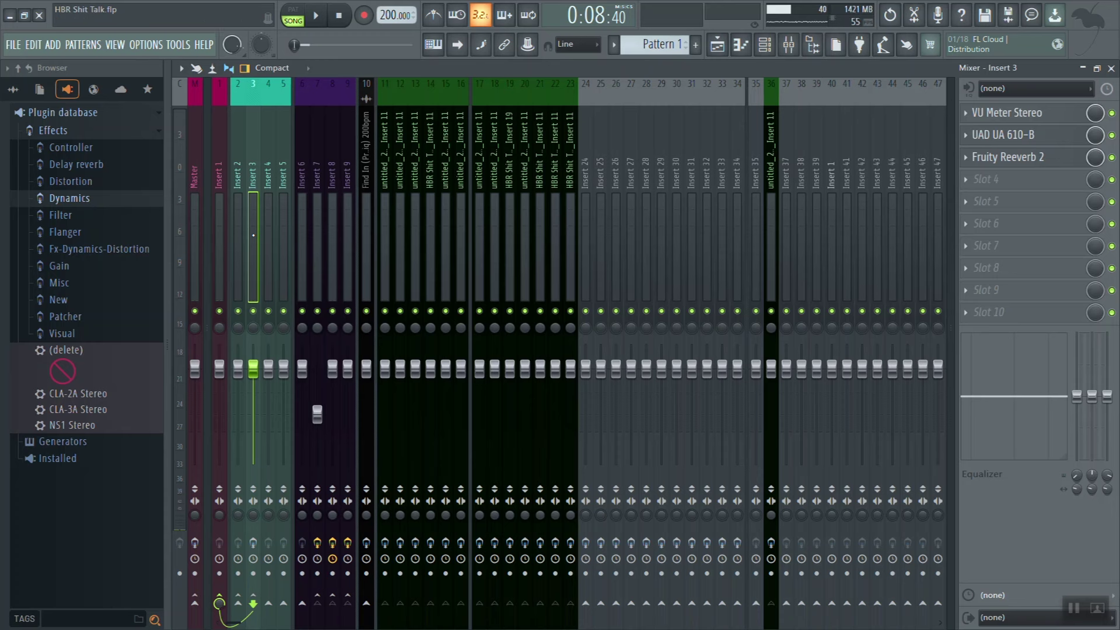